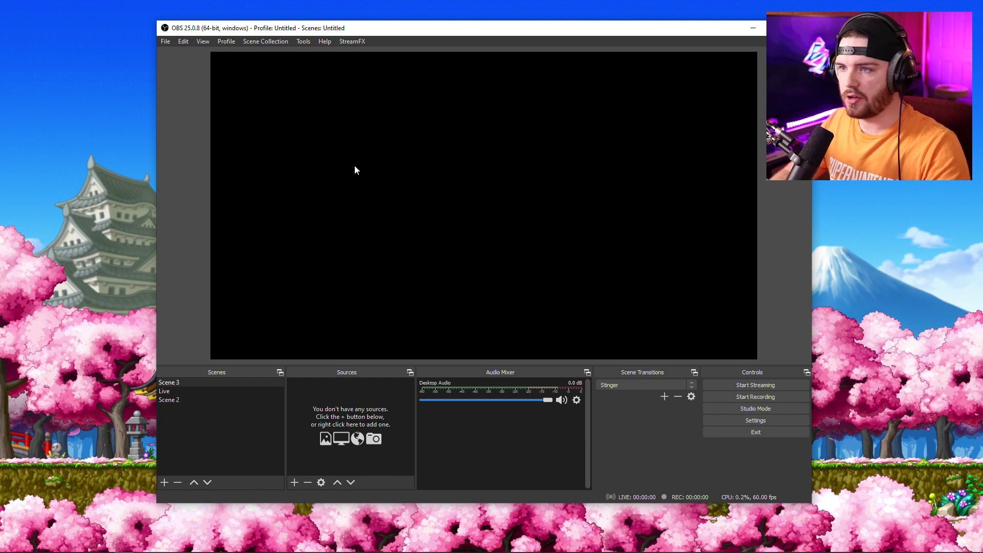
- Show the Stats dock from View > Docks and dock it in the bottom row beside Audio Mixer
left_click(204, 41)
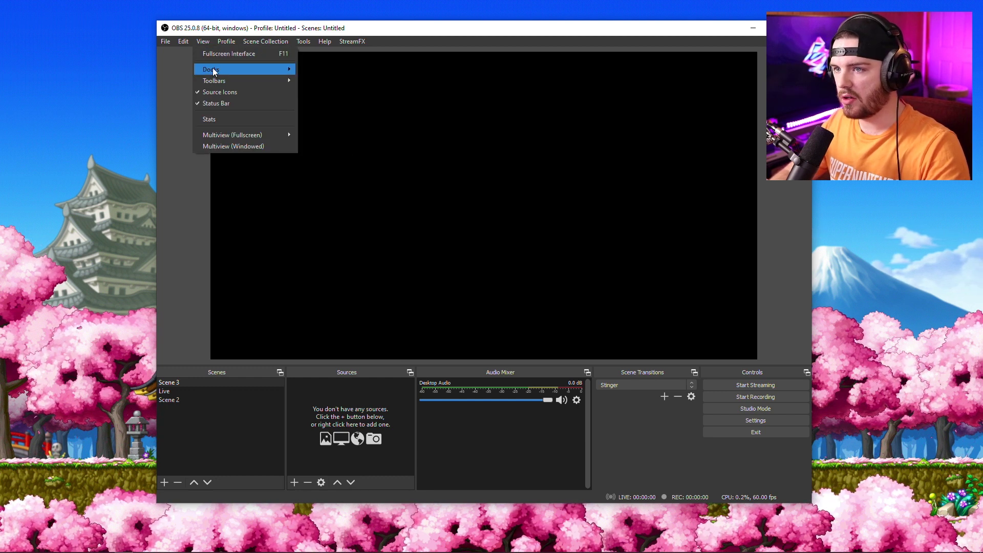
mouse_move(213, 69)
left_click(316, 170)
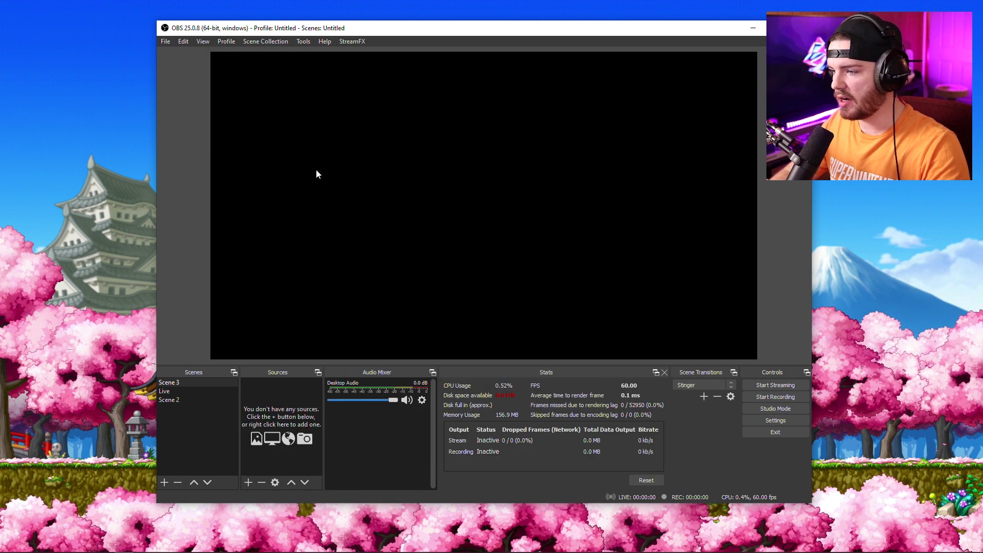
left_click_drag(561, 362, 569, 384)
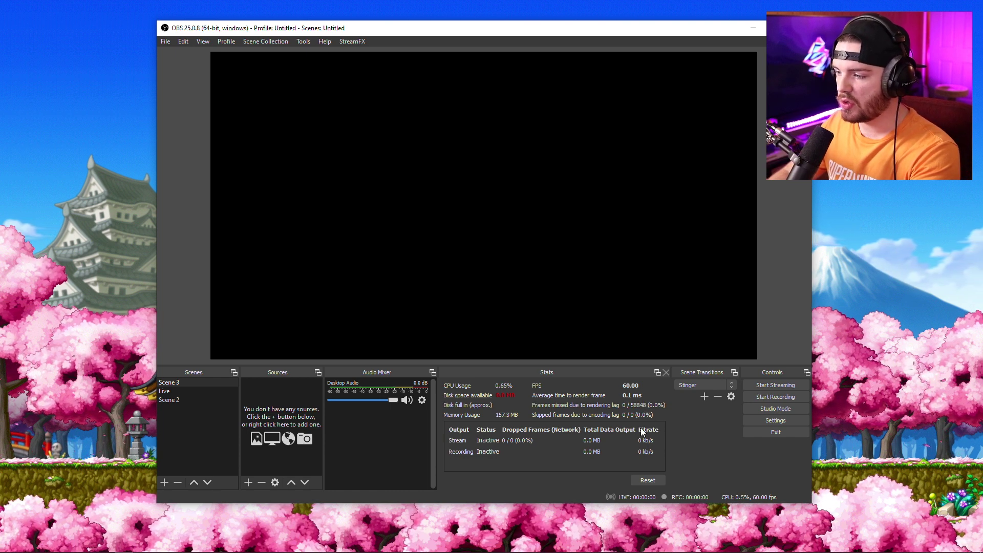
- In Settings > Video, try 1920x1080, then enter 1600x900 as the output (scaled) resolution
left_click(757, 419)
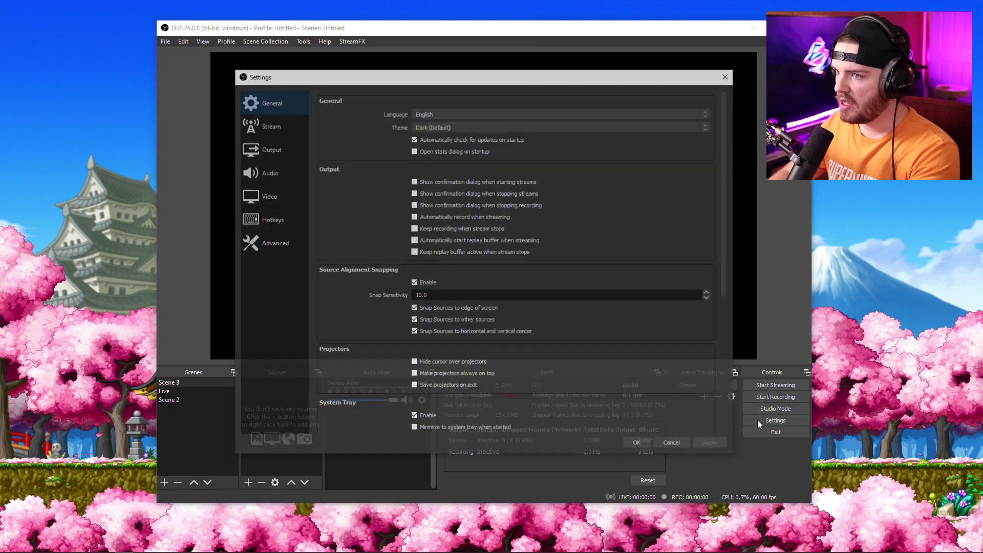
left_click(292, 197)
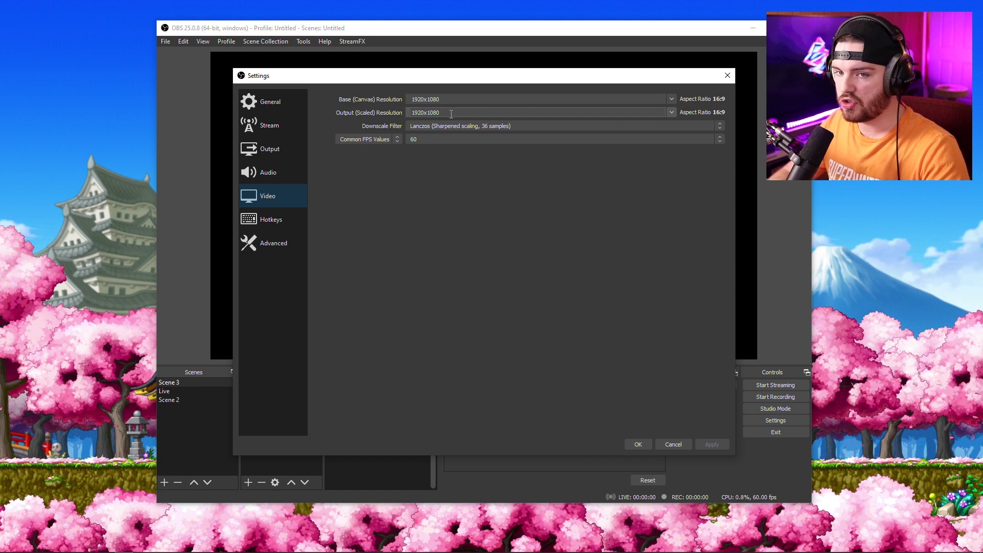
left_click(671, 116)
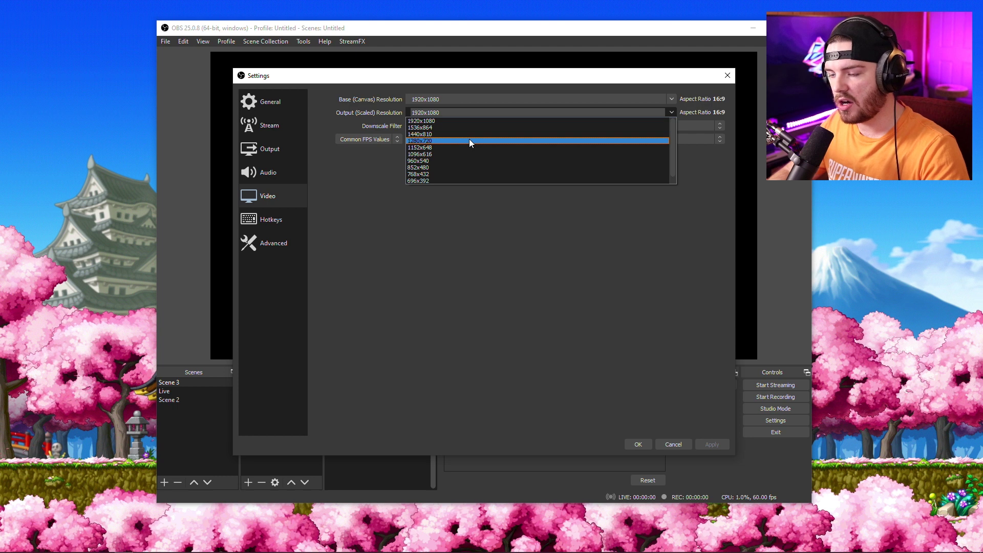
left_click(470, 120)
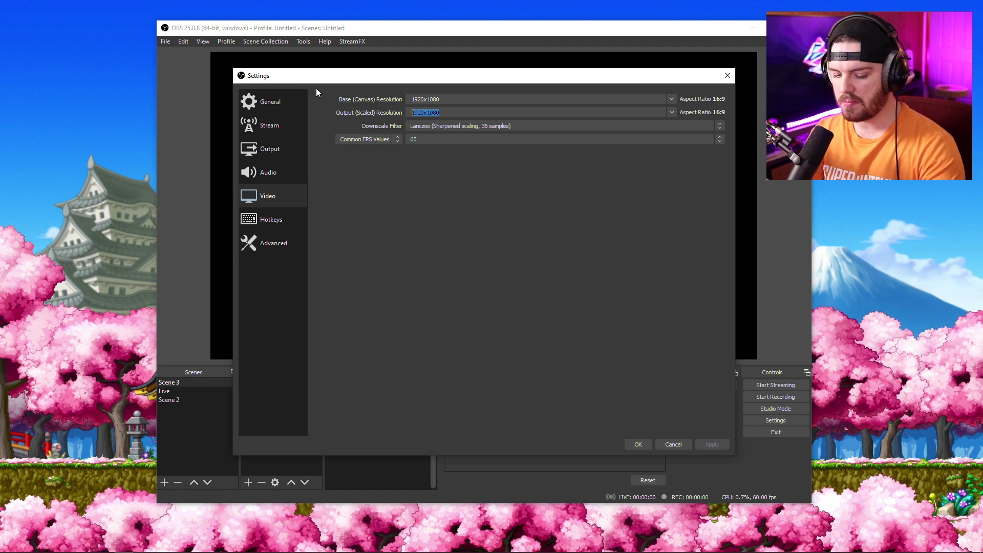
type("1600x900")
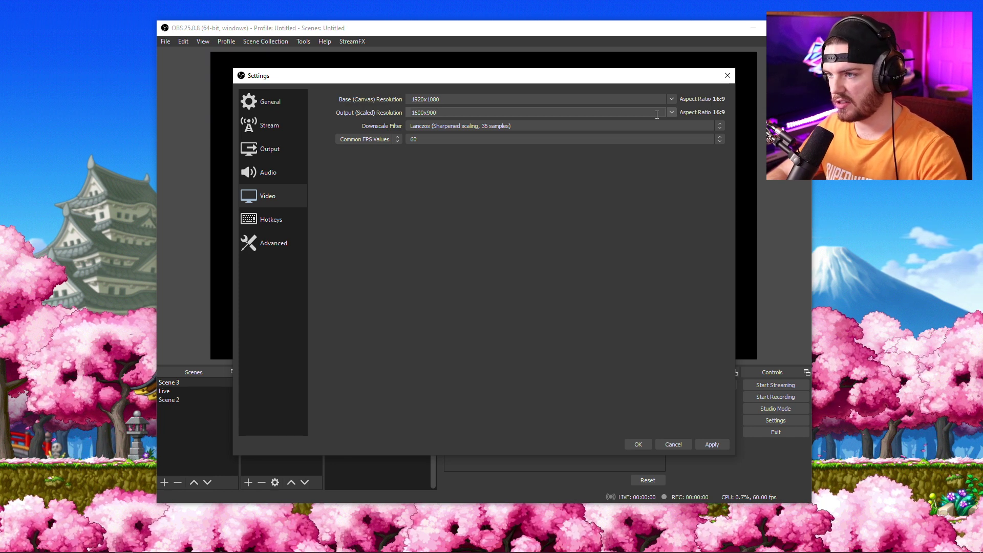
left_click(672, 112)
- Pick 1920x1080 output with the Lanczos filter and 60 FPS, then apply the video settings
left_click(657, 121)
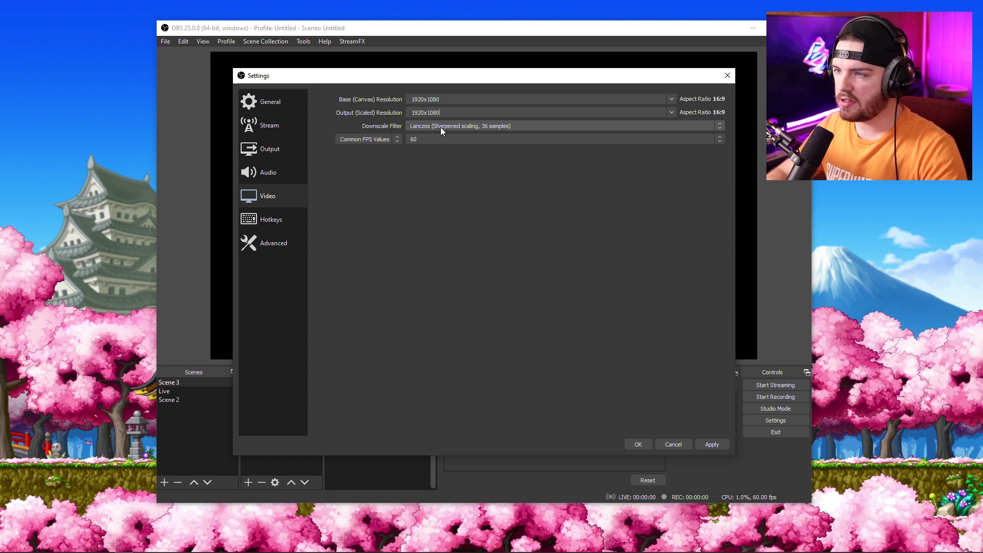
left_click(508, 130)
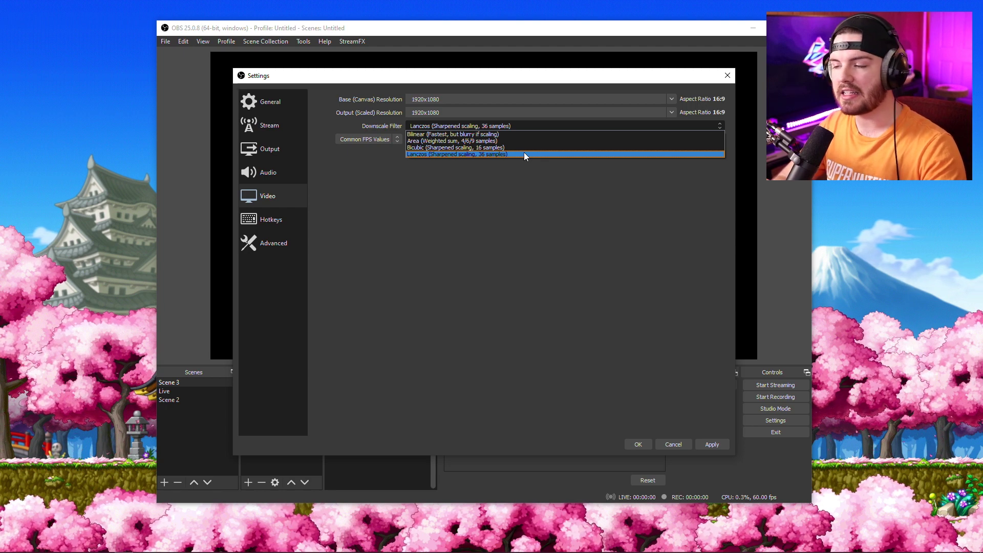
left_click(524, 153)
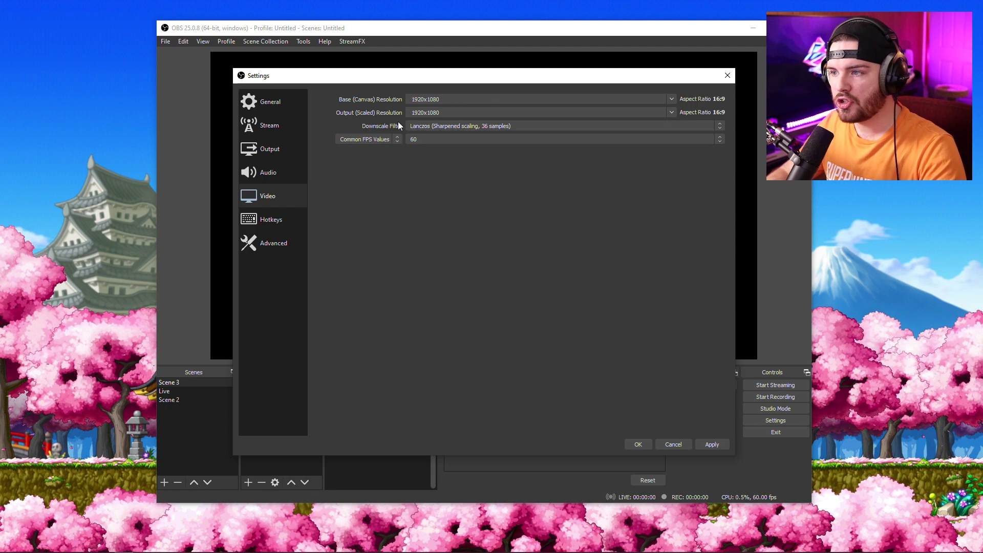
left_click(427, 141)
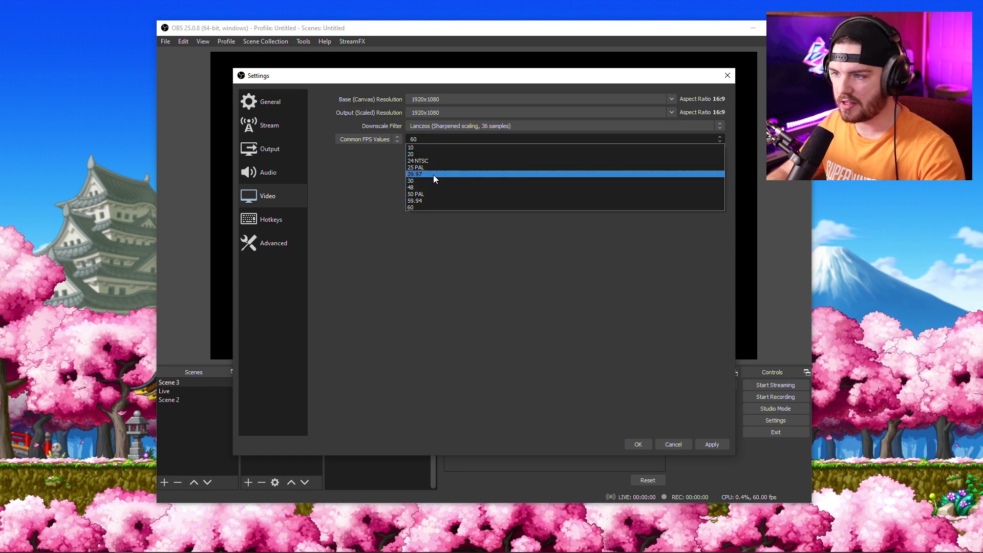
left_click(425, 207)
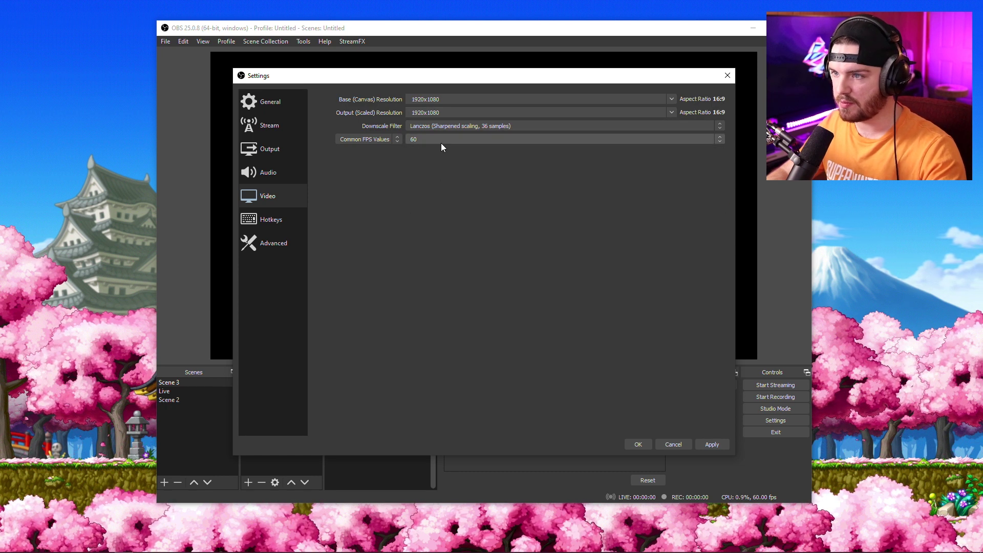
left_click(713, 444)
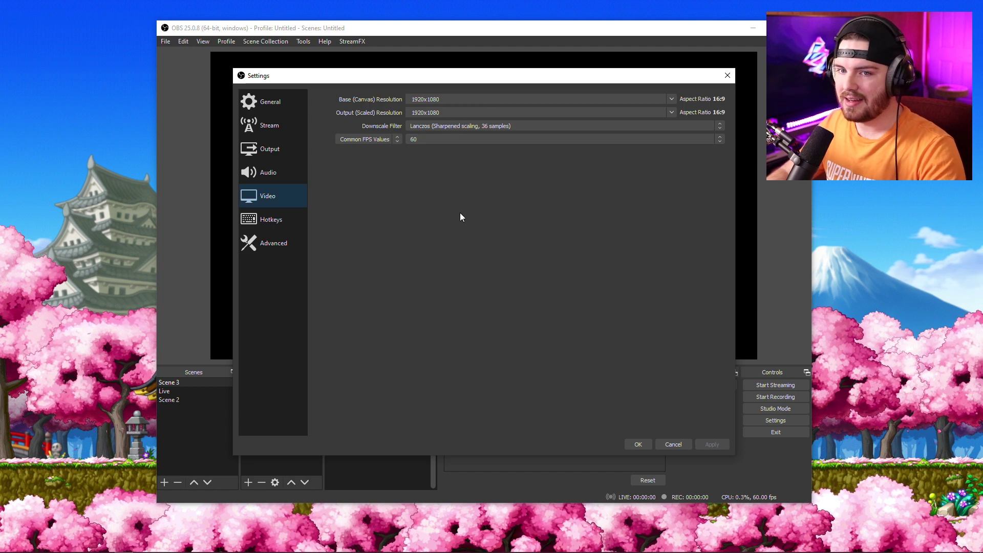
- In Output settings, switch Output Mode to Simple and then back to Advanced
left_click(258, 147)
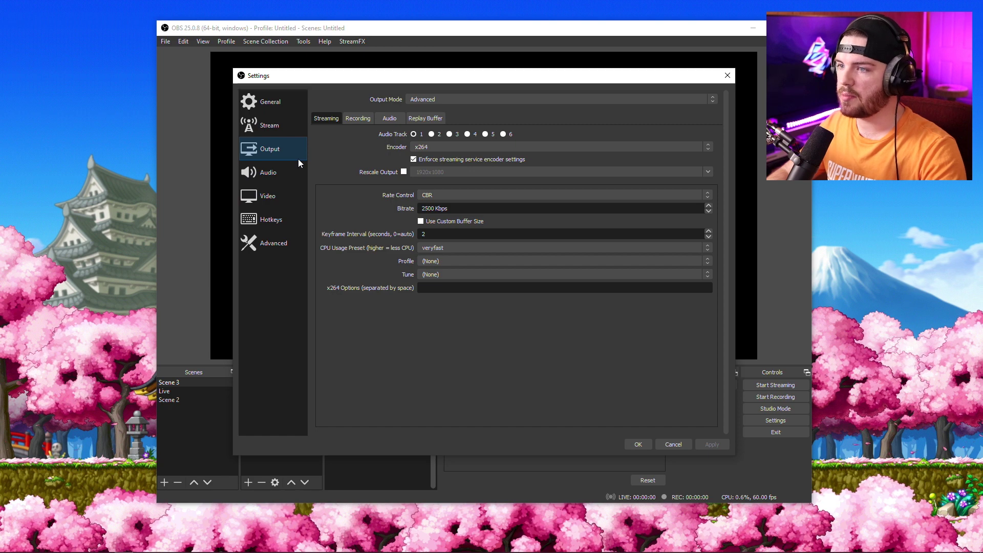
left_click(711, 101)
left_click(705, 106)
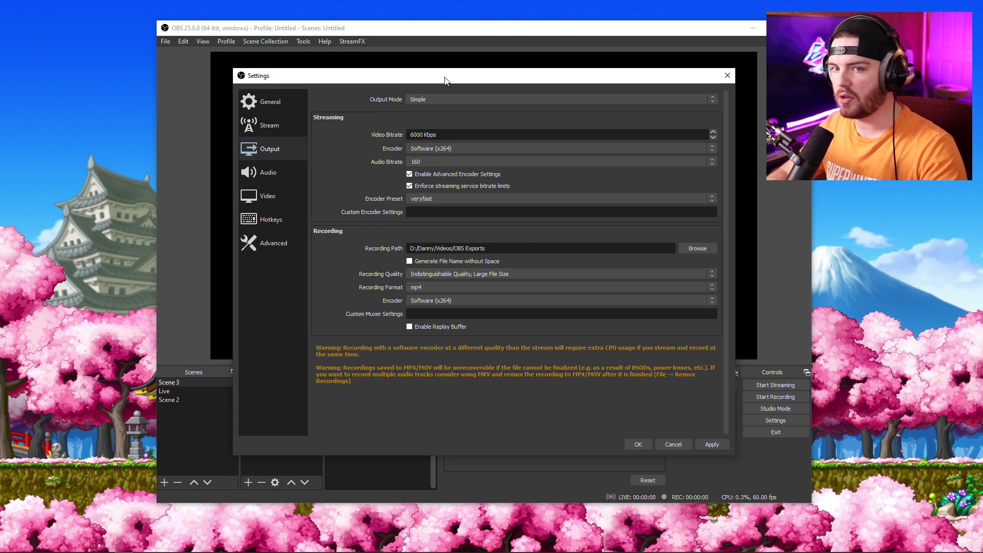
left_click(447, 98)
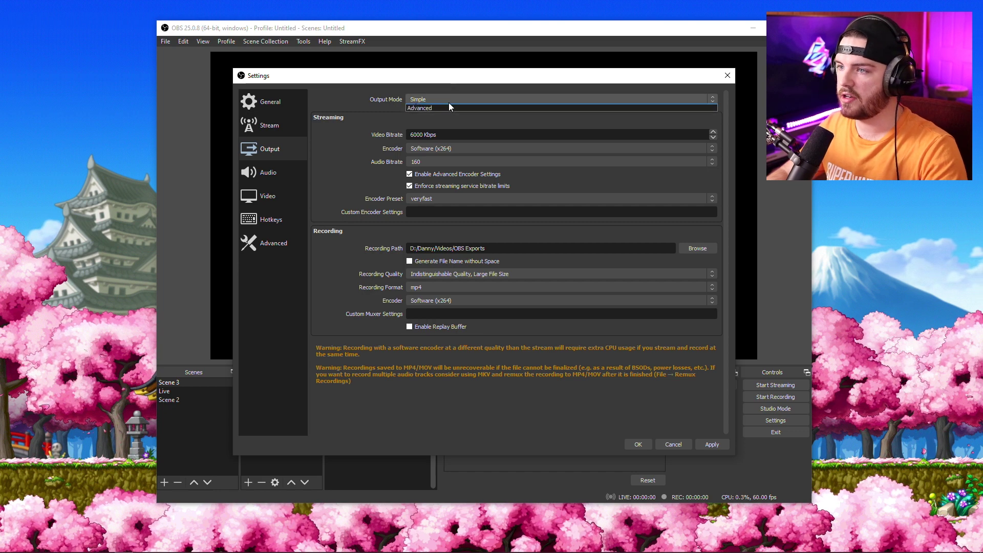
left_click(443, 110)
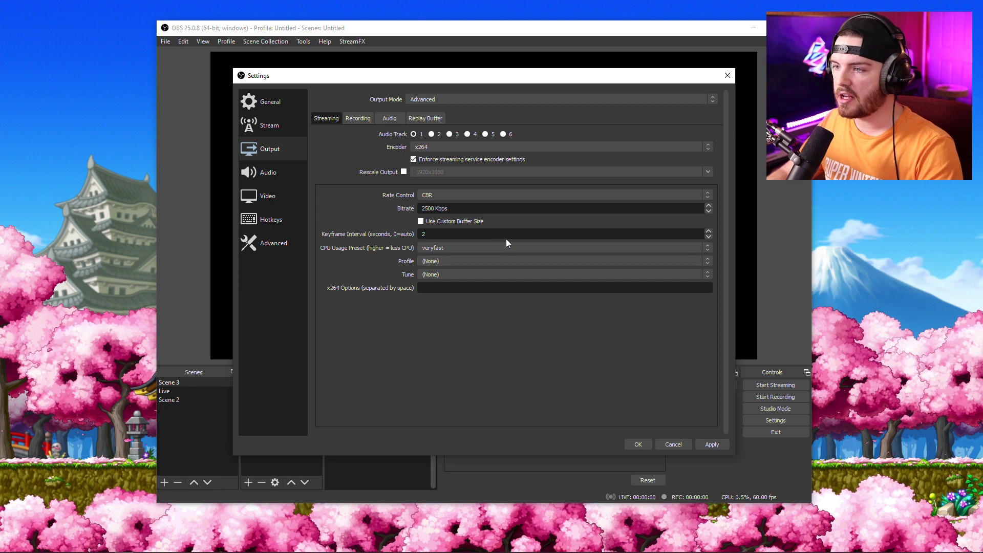
- Stop enforcing the streaming service's encoder settings and select the bitrate value
left_click(414, 160)
left_click_drag(432, 208, 409, 211)
left_click(434, 208)
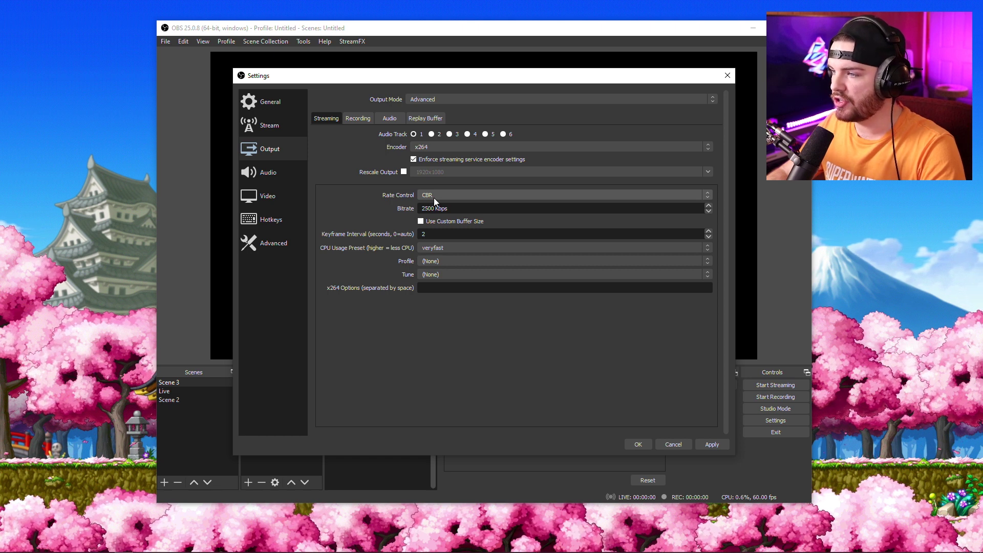
- Set streaming rate control to CBR after briefly trying VBR
left_click(710, 194)
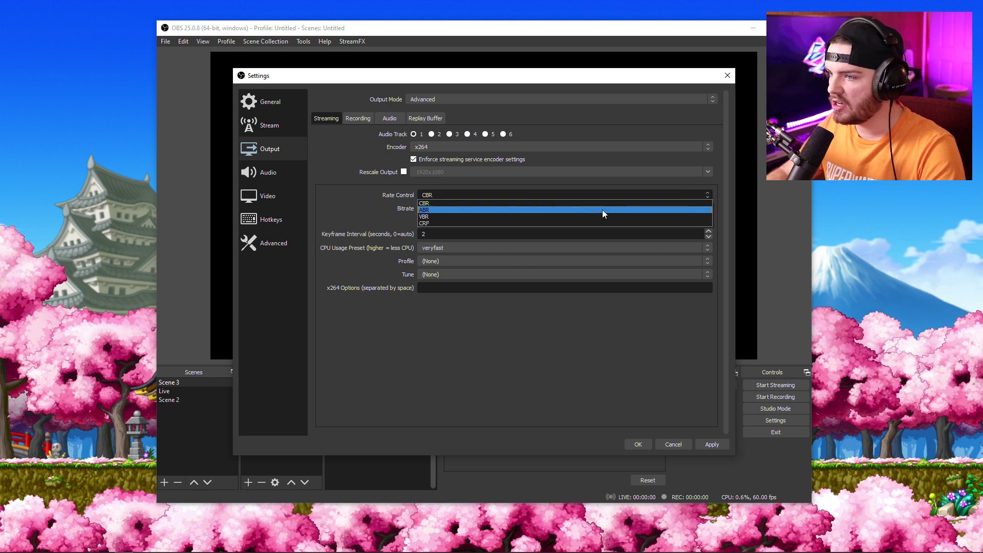
left_click(491, 203)
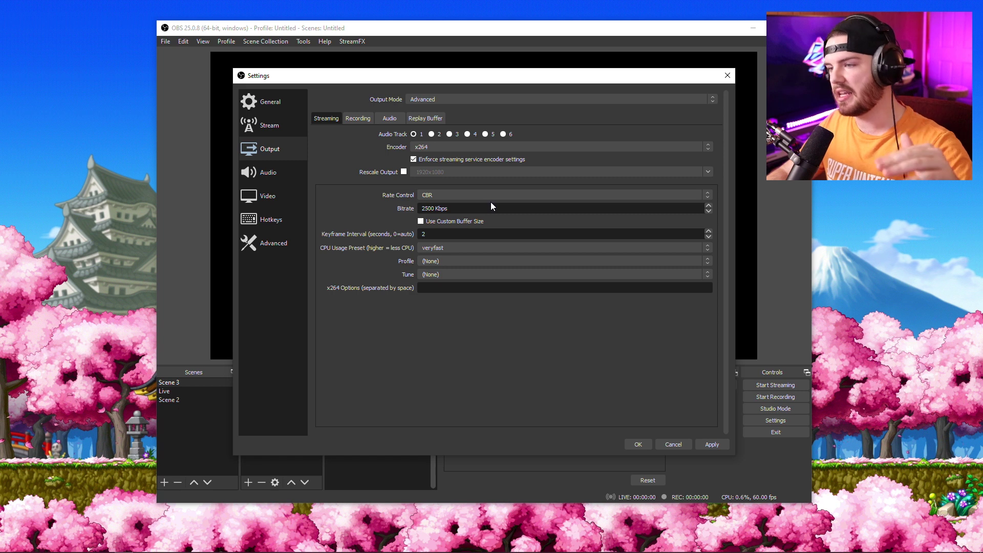
left_click(707, 196)
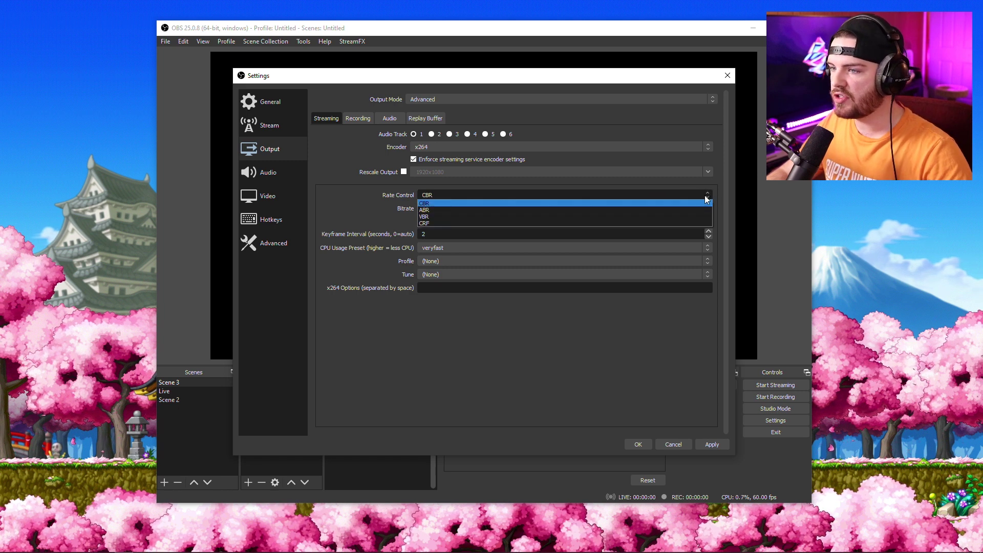
left_click(685, 216)
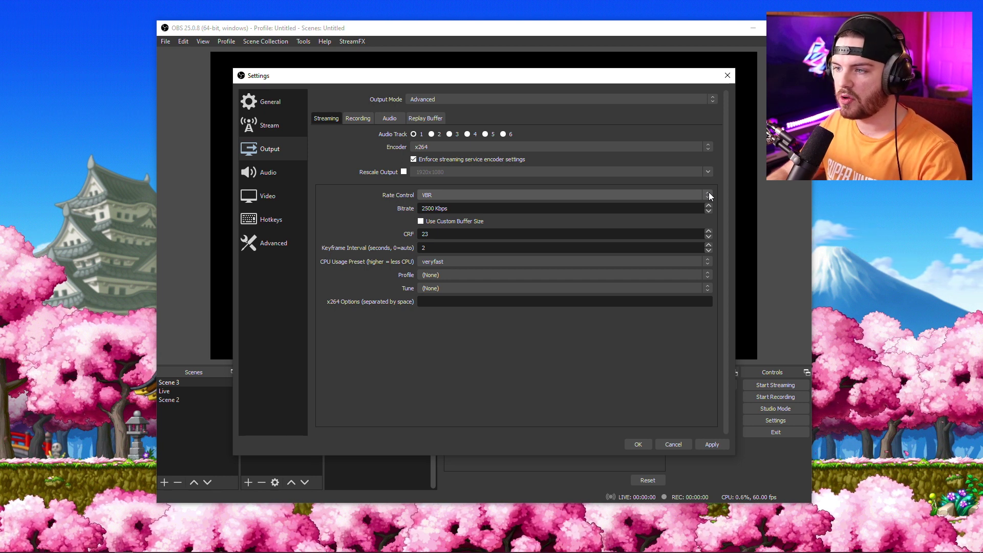
left_click(709, 192)
left_click(705, 203)
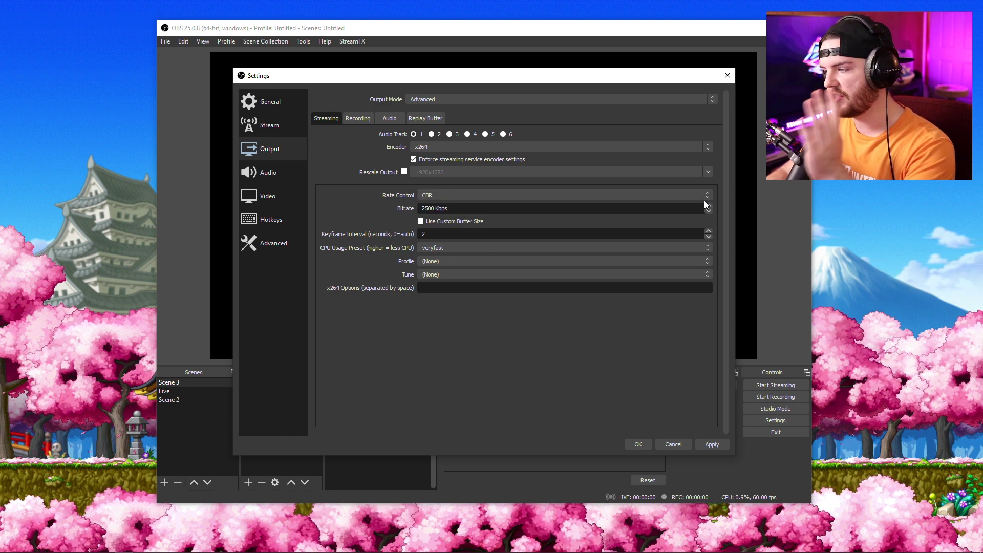
- Replace the 2500 bitrate with 6000 Kbps
double_click(429, 208)
type("6000")
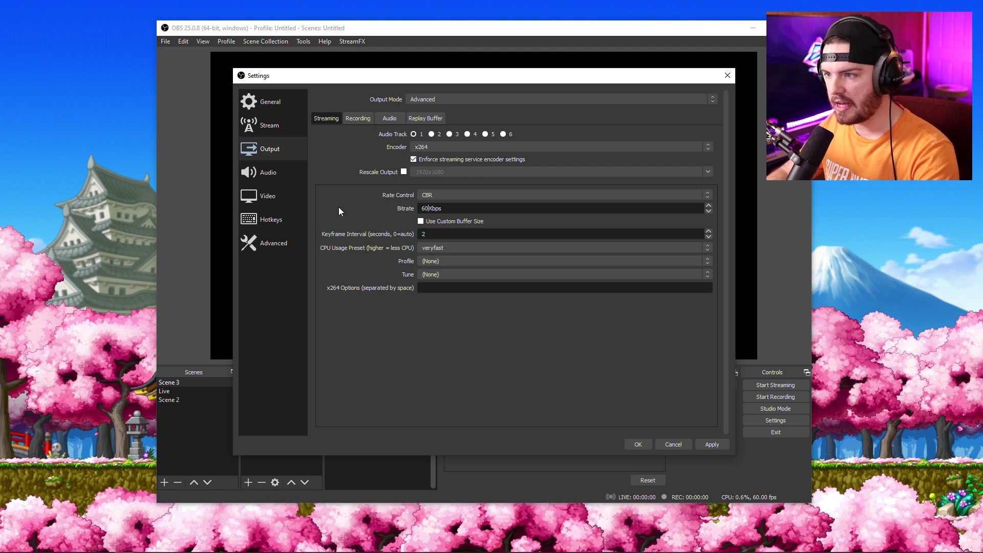
left_click(474, 208)
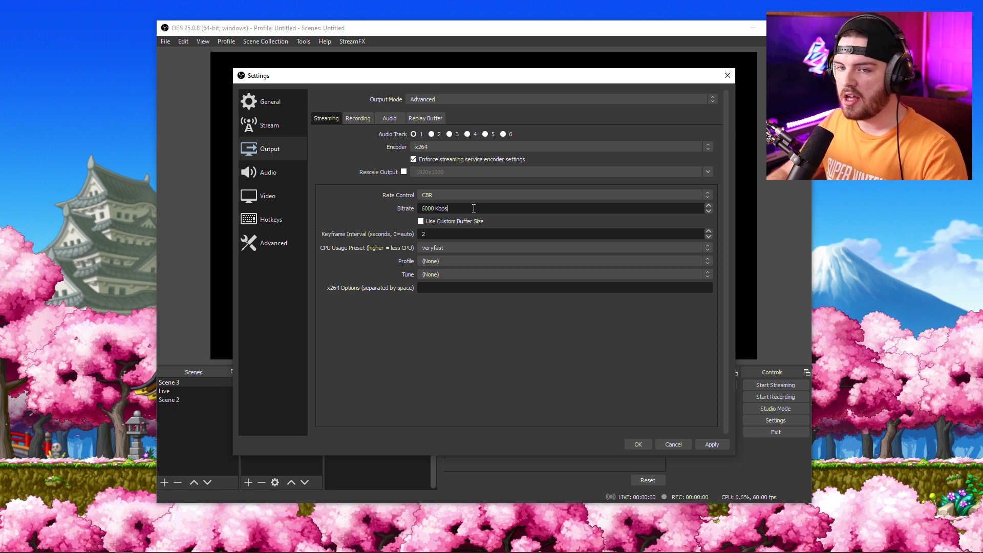
- Fix the bitrate after an accidental 20000 entry so it reads 6000 Kbps
left_click(474, 209)
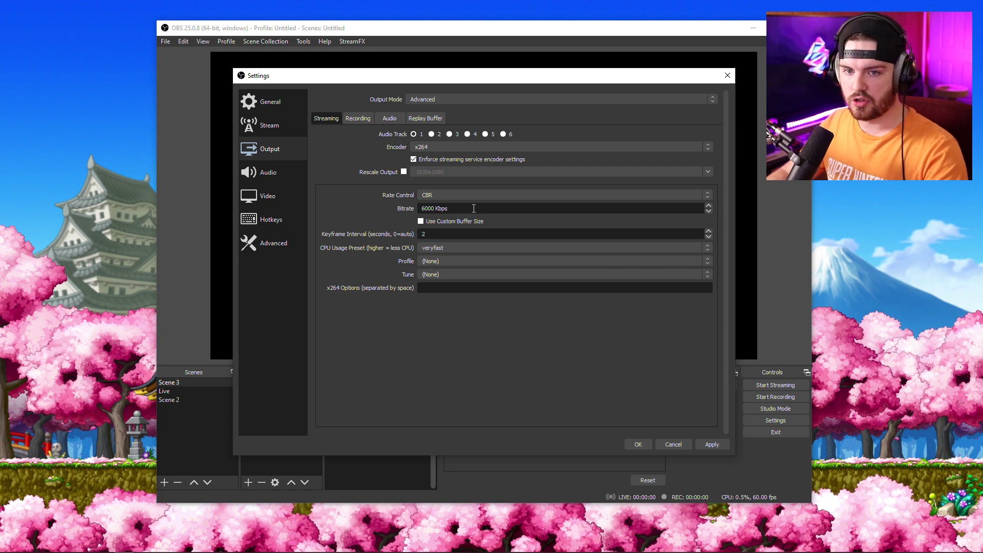
left_click(422, 209)
type("20")
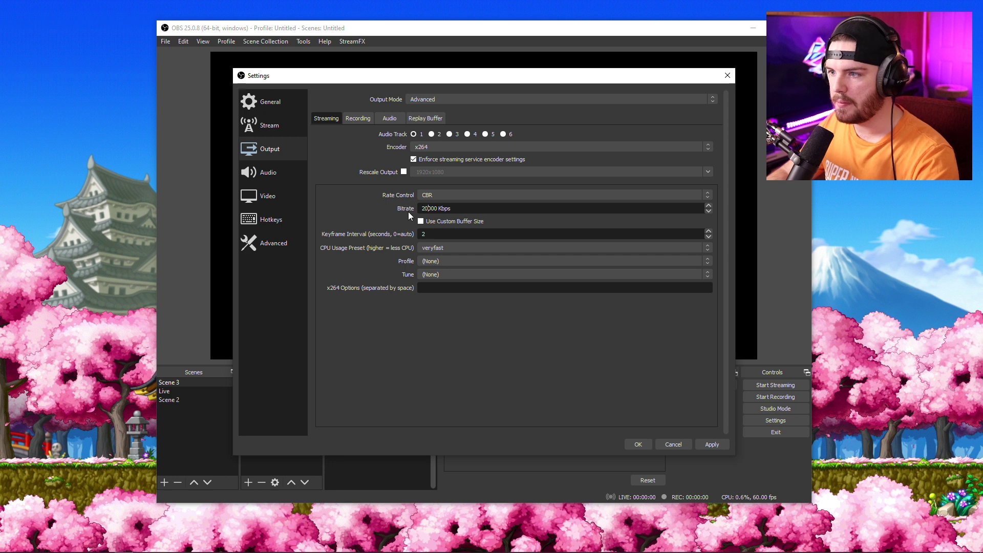
left_click(482, 208)
left_click(424, 208)
key("Delete")
key("Delete")
type("6")
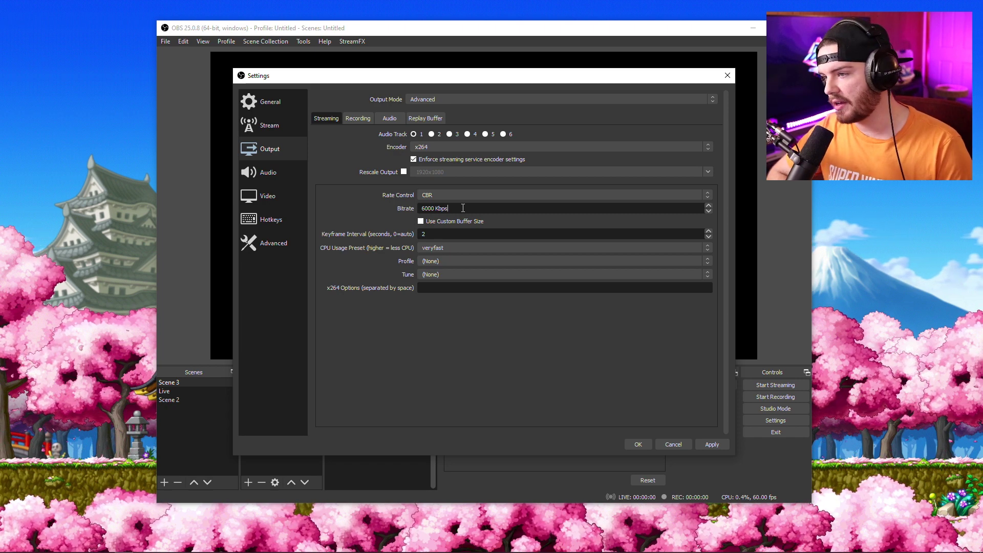
left_click(463, 208)
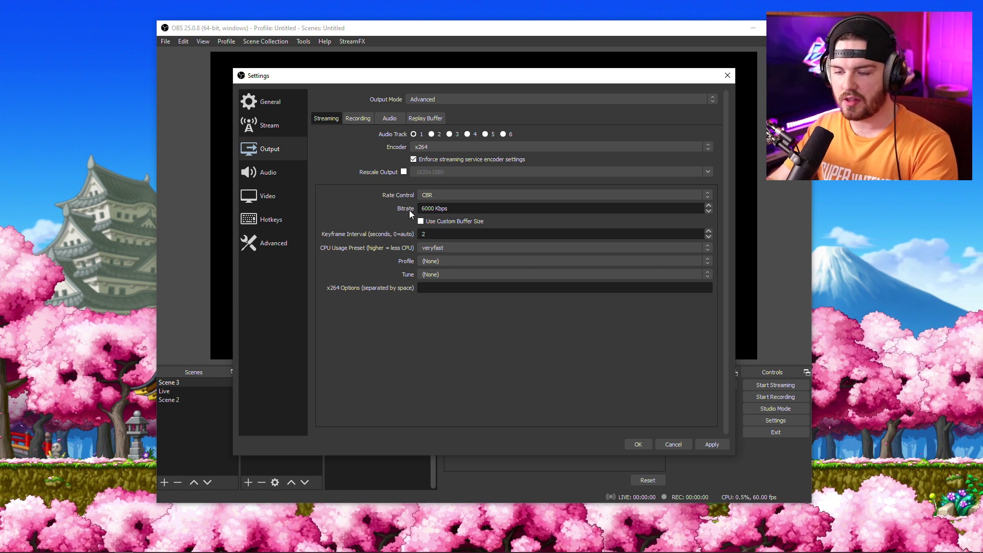
key("Delete")
type("6")
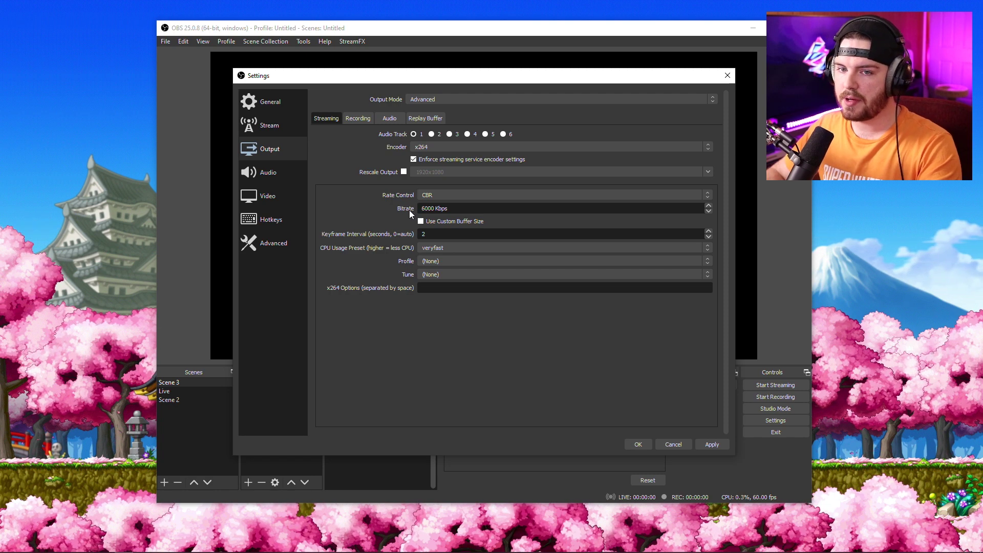
key("ctrl+z")
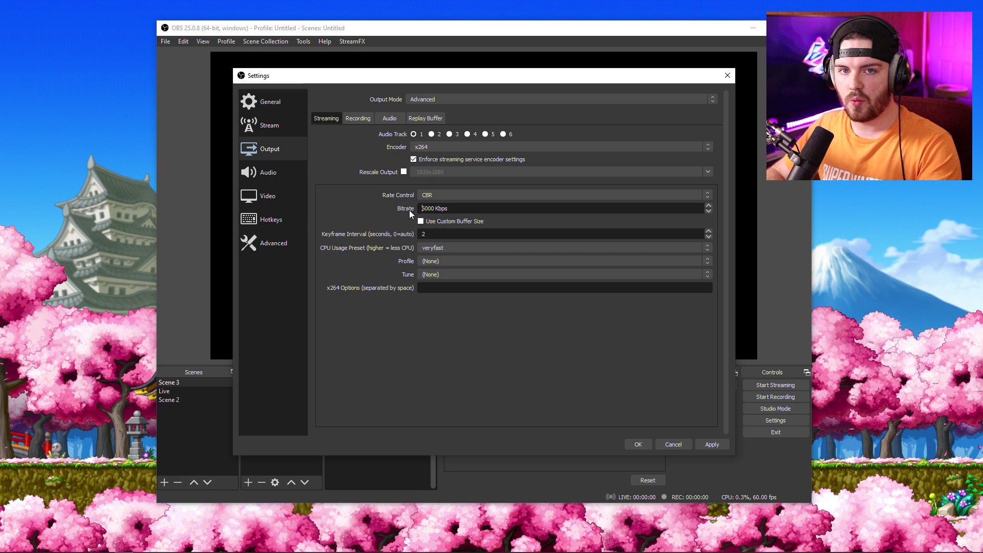
key("Delete")
type("6")
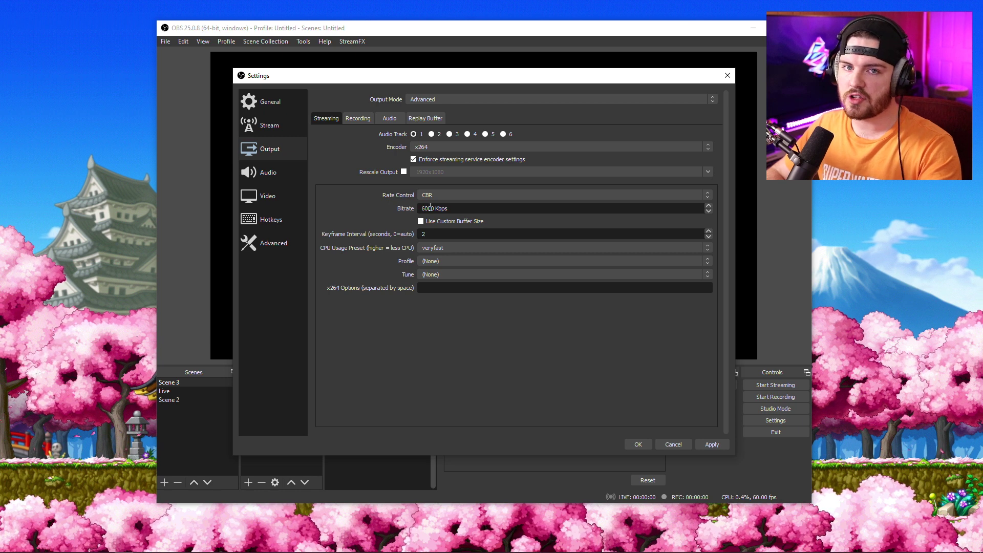
key("ctrl+z")
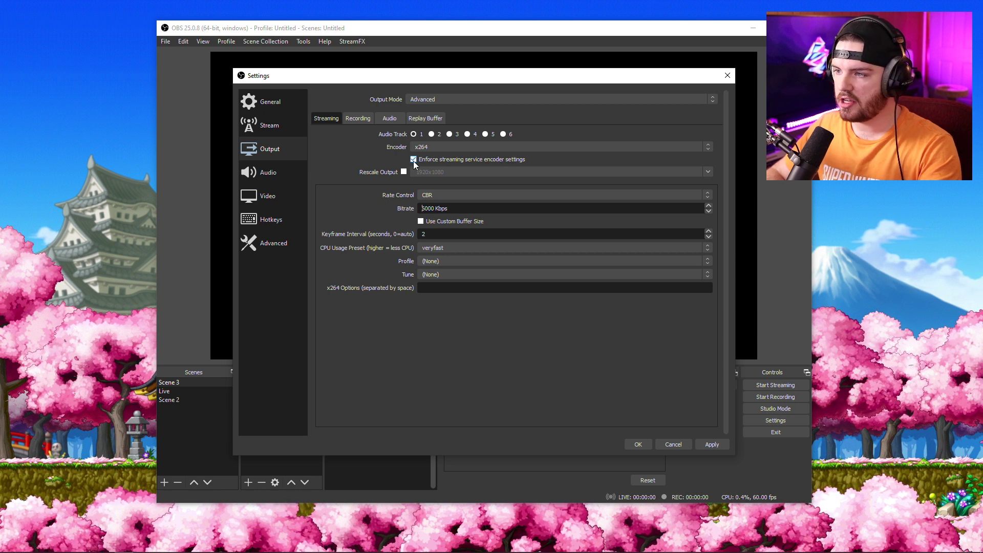
key("ctrl+z")
left_click(414, 160)
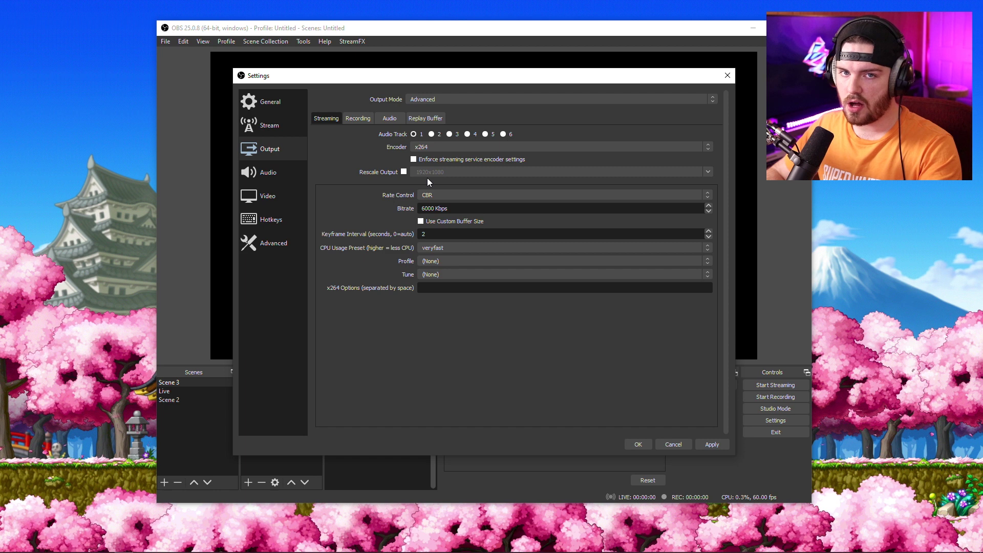
left_click(435, 161)
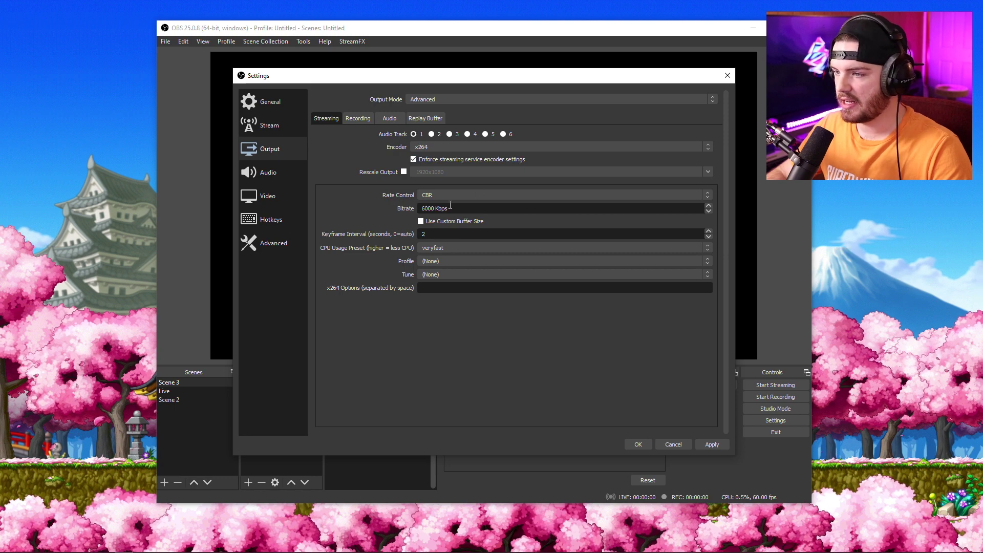
- Tick Use Custom Buffer Size, then untick it to leave the buffer size default
left_click(421, 221)
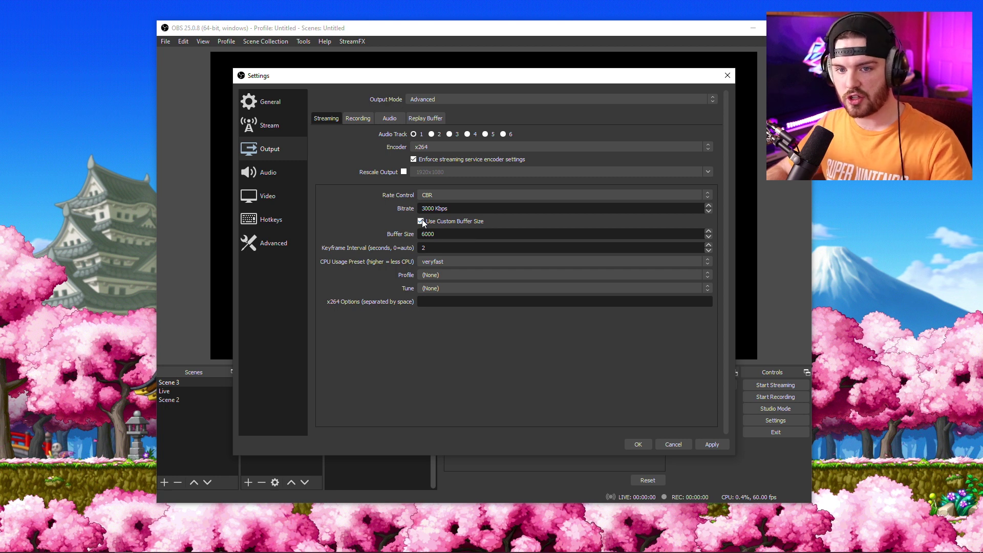
left_click(421, 221)
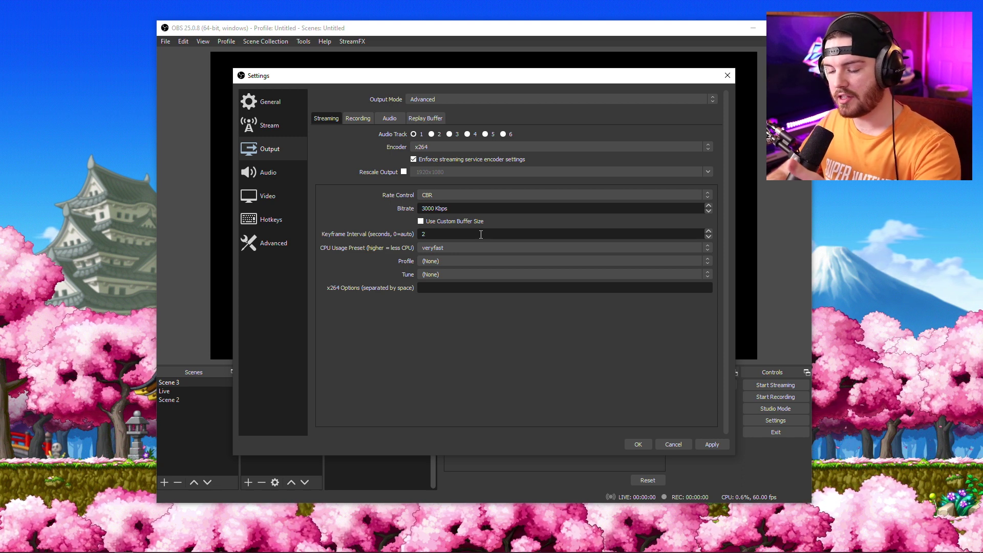
- Check the keyframe interval of 2 and bring up the CPU Usage Preset list
left_click(480, 235)
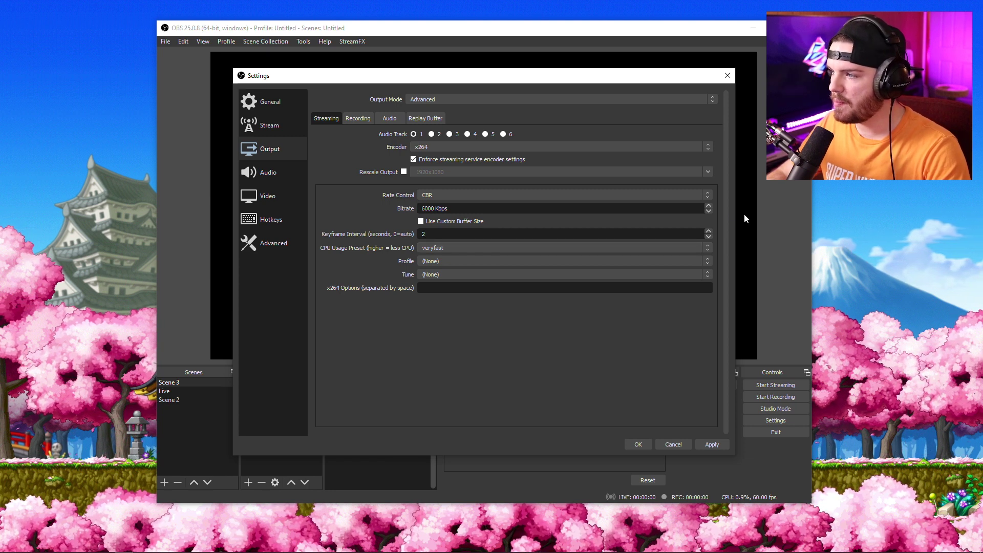
left_click(709, 248)
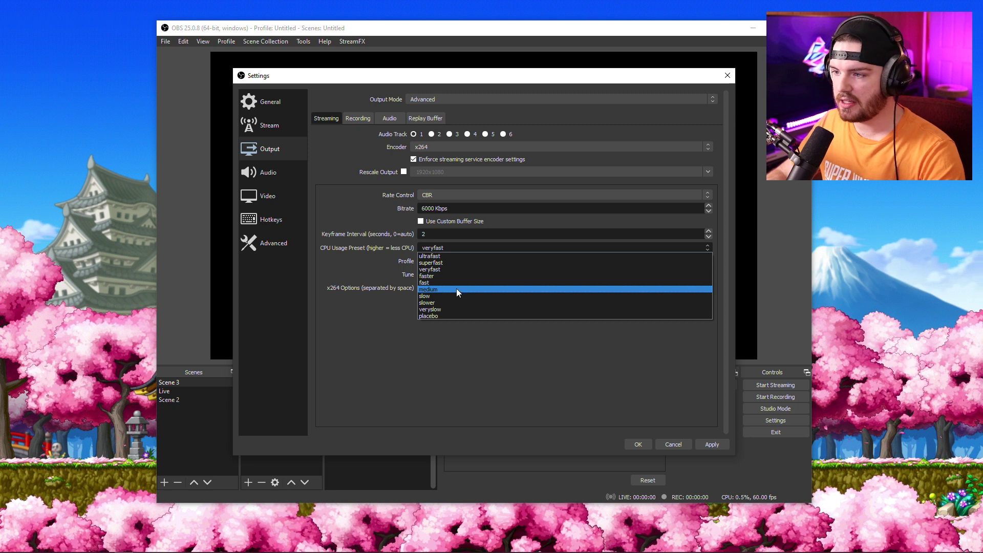
- Close the preset list, then reopen it and choose the slow CPU usage preset
left_click(468, 269)
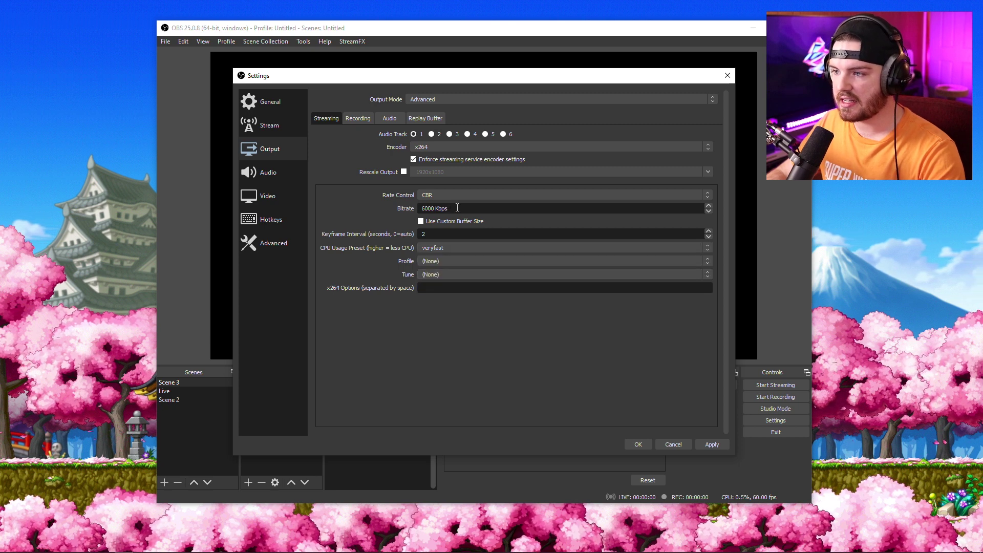
left_click(705, 244)
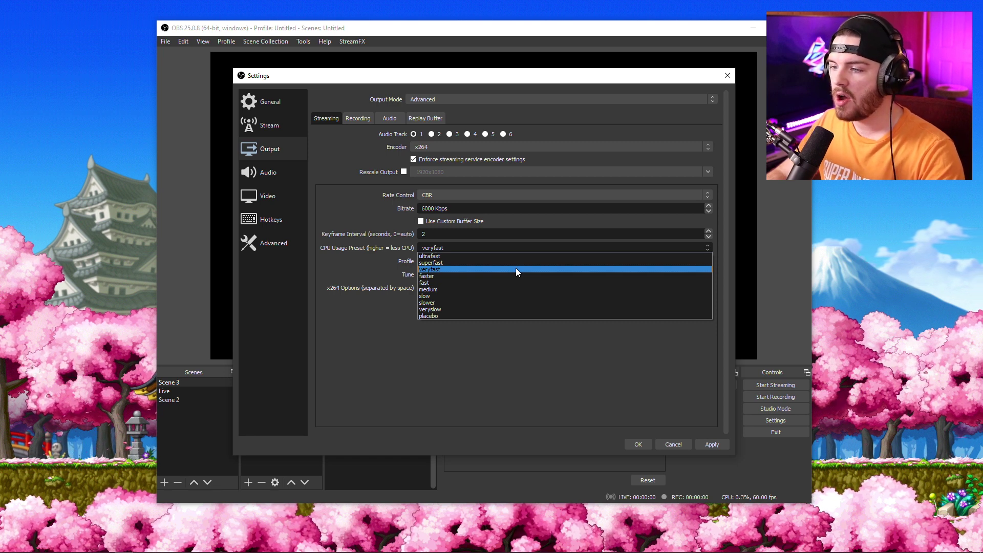
left_click(515, 296)
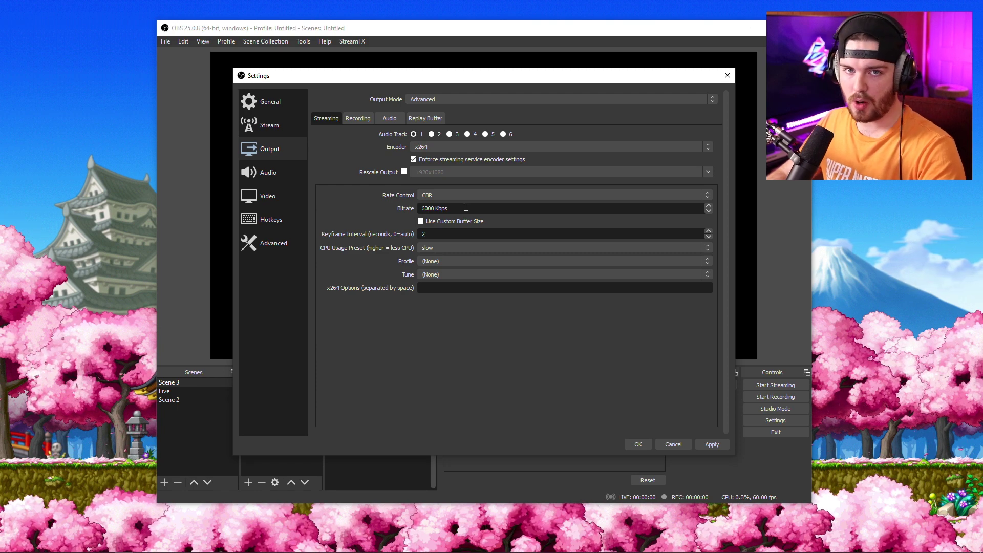
- Set the x264 CPU usage preset back to veryfast
left_click(708, 248)
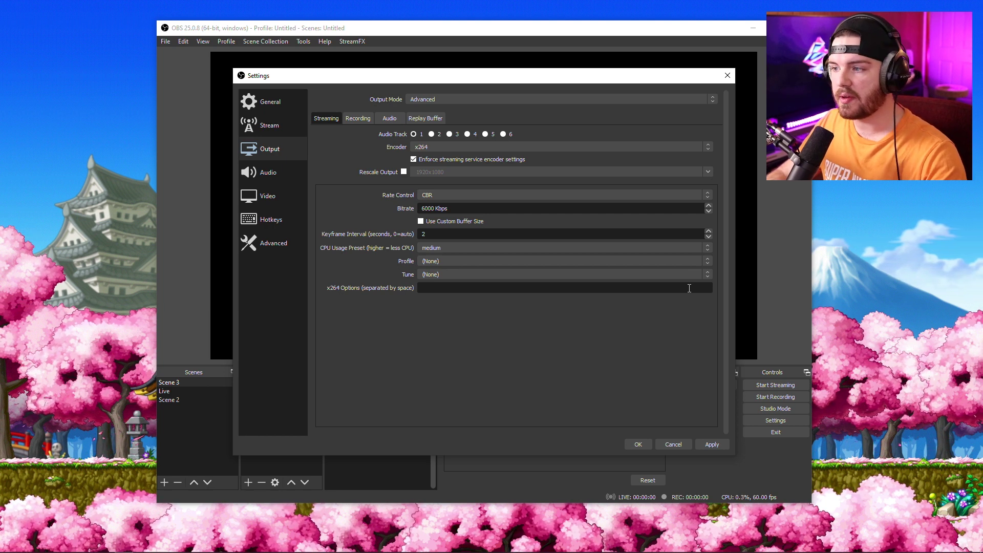
left_click(711, 247)
key("Up")
key("Up")
key("Up")
key("Return")
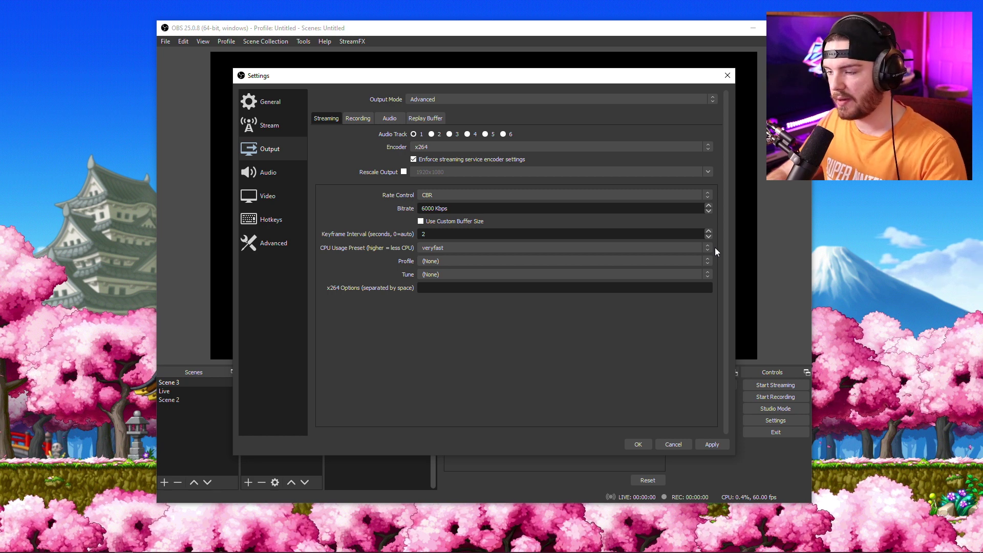
- Choose slow as the CPU usage preset and bring up the Profile choices
left_click(707, 247)
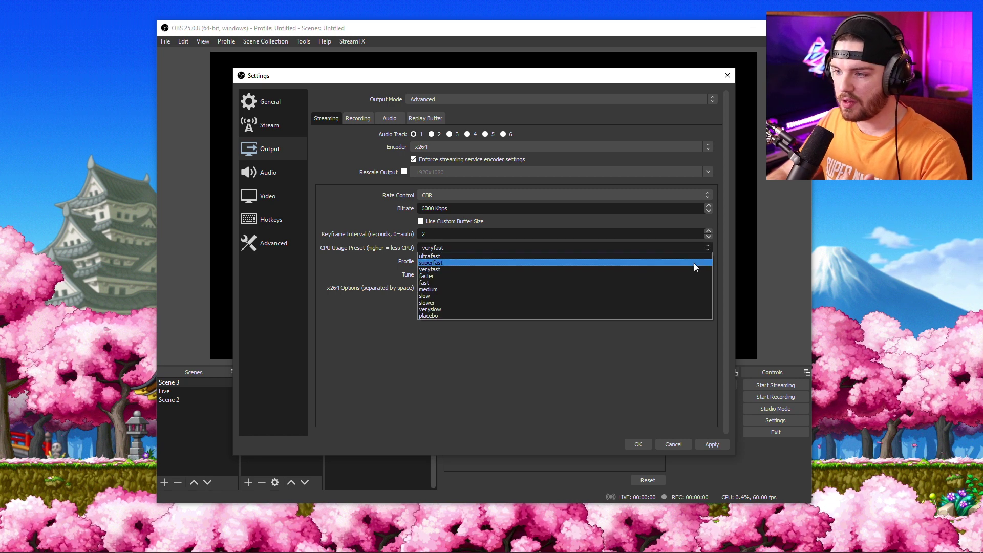
left_click(684, 296)
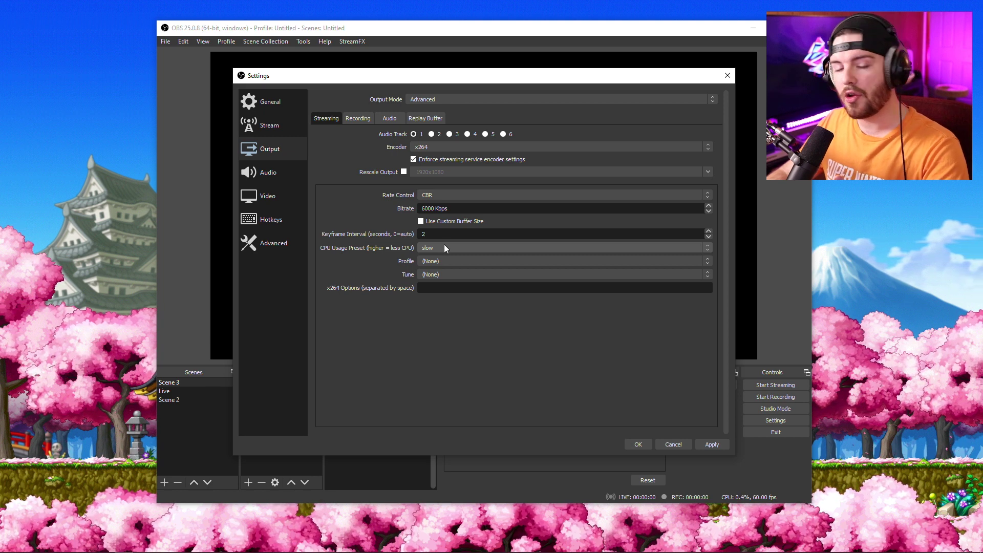
left_click(707, 261)
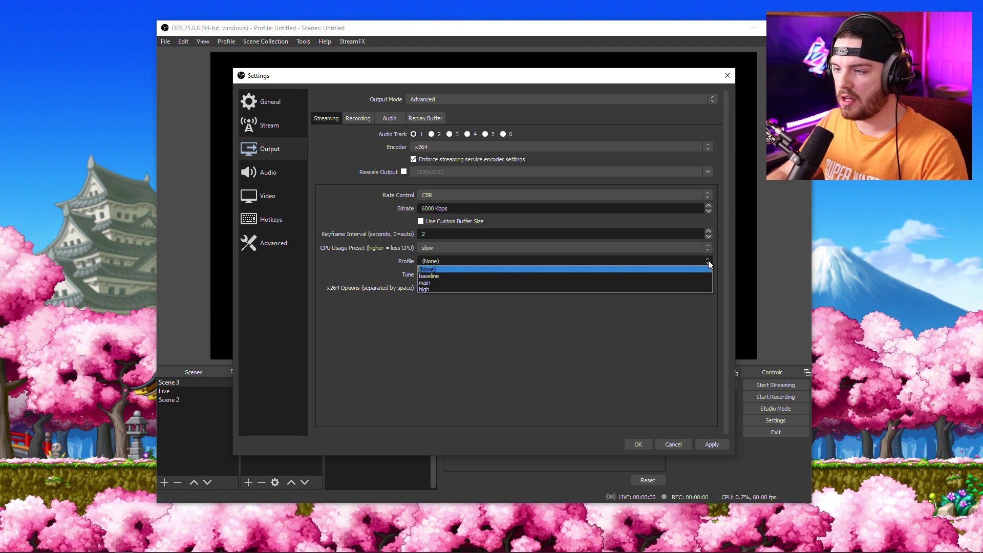
- Set the x264 Profile to high, Tune to film, and CPU Usage Preset to medium
left_click(457, 289)
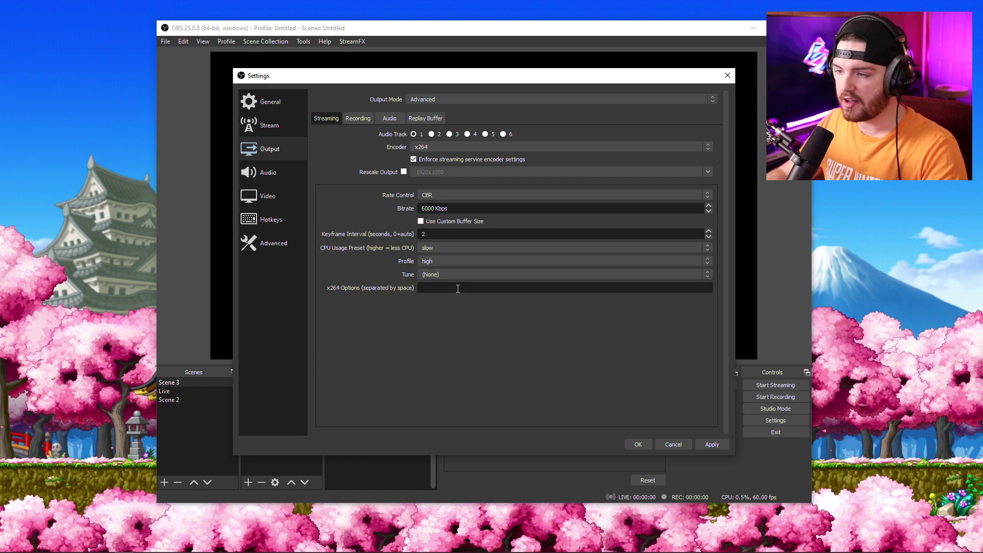
left_click(710, 278)
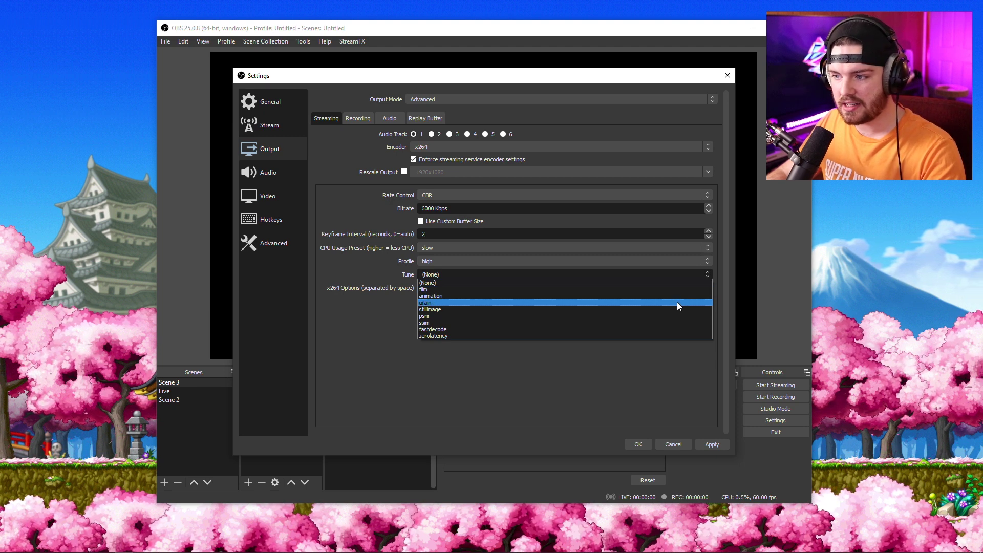
left_click(685, 290)
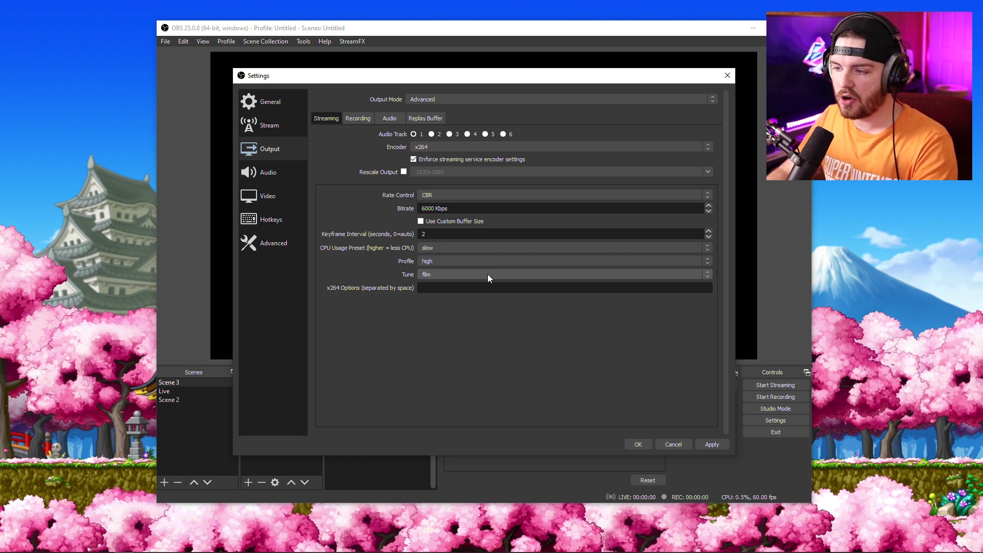
left_click(709, 245)
left_click(689, 287)
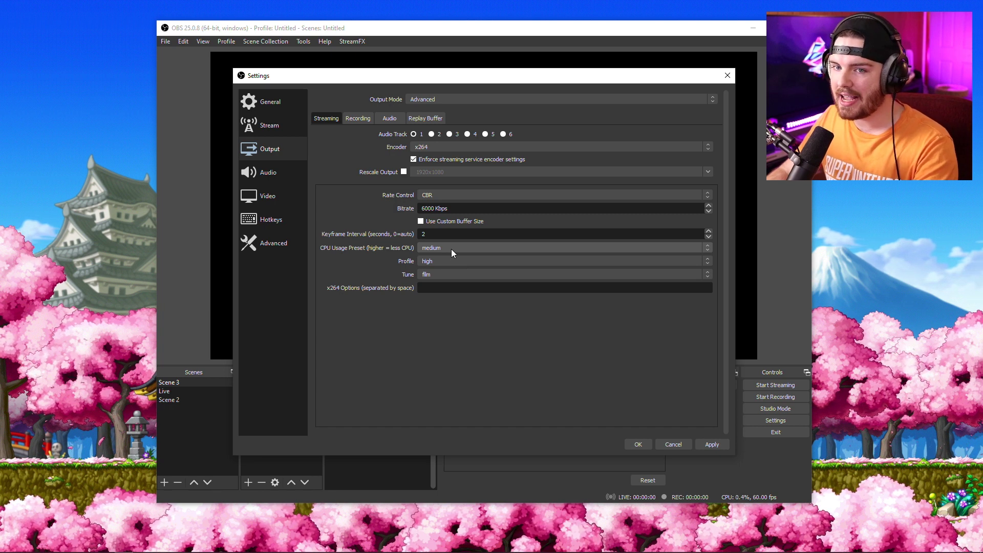
- Return the x264 CPU Usage Preset to slow and bring up the Encoder list
left_click(706, 248)
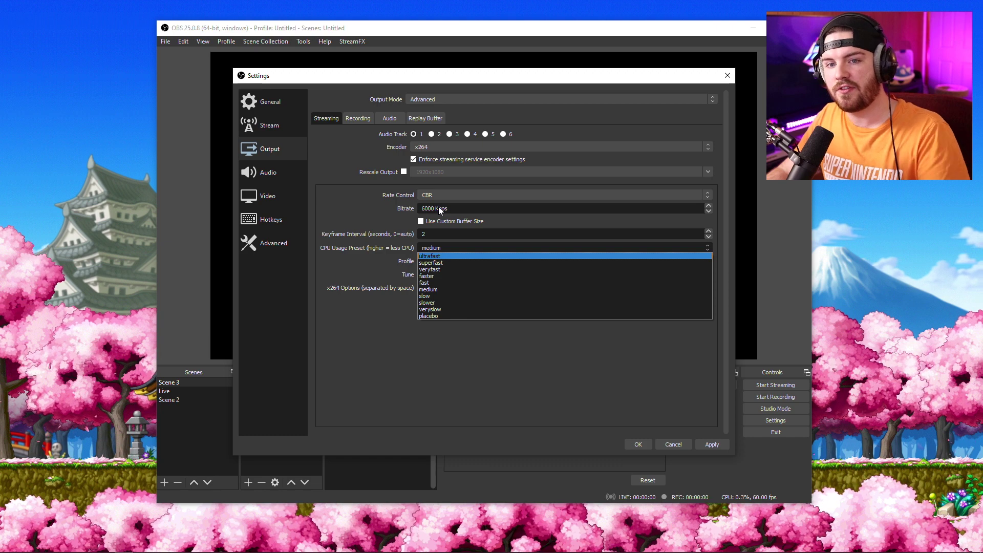
left_click(464, 296)
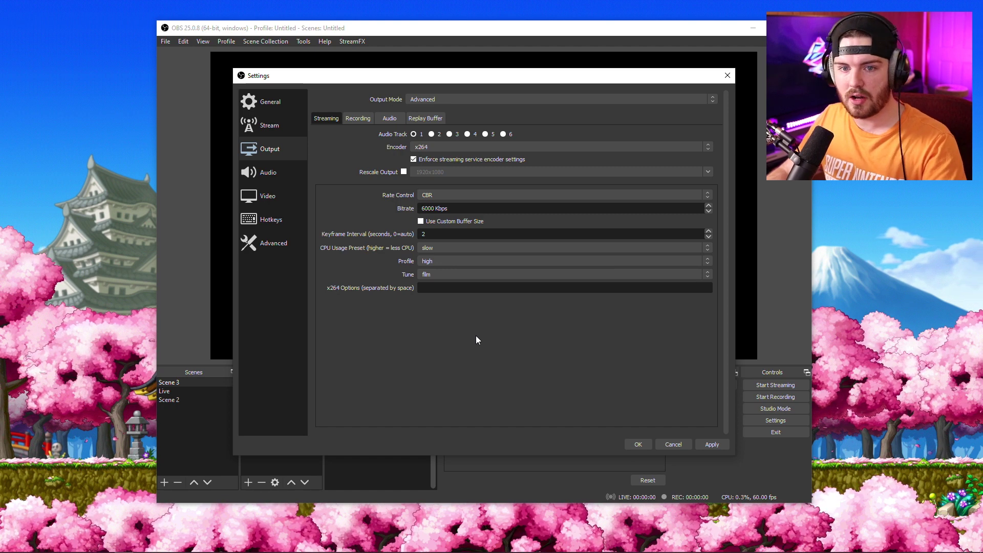
left_click(471, 147)
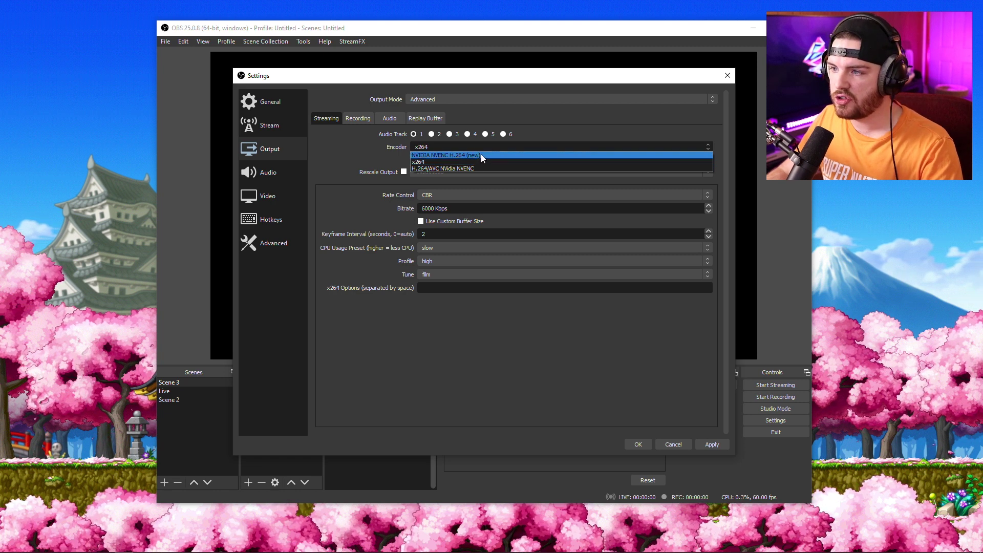
- Pick NVIDIA NVENC H.264 (new) from the Encoder dropdown
left_click(443, 156)
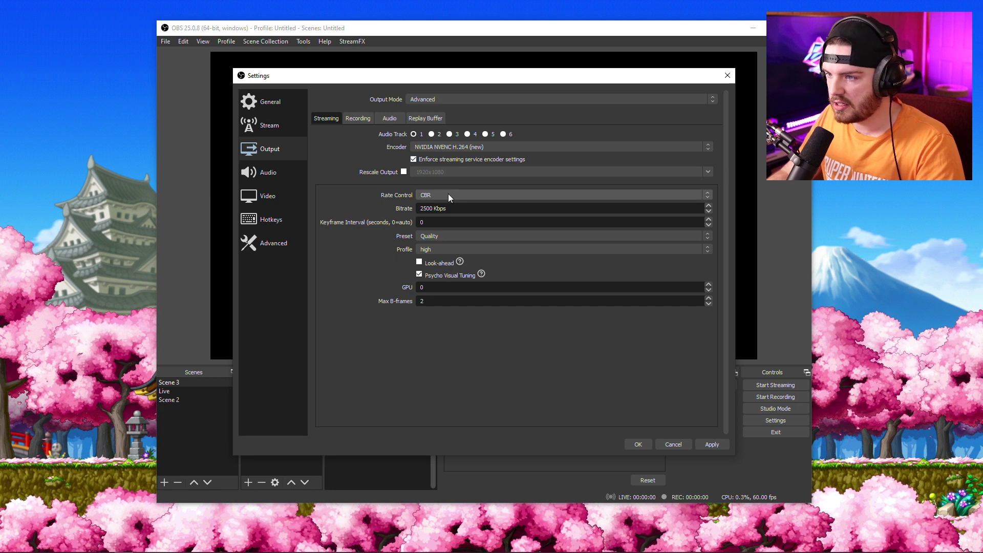
- Change the NVENC bitrate from 2500 to 6000 Kbps and the keyframe interval to 2
left_click_drag(425, 209, 420, 211)
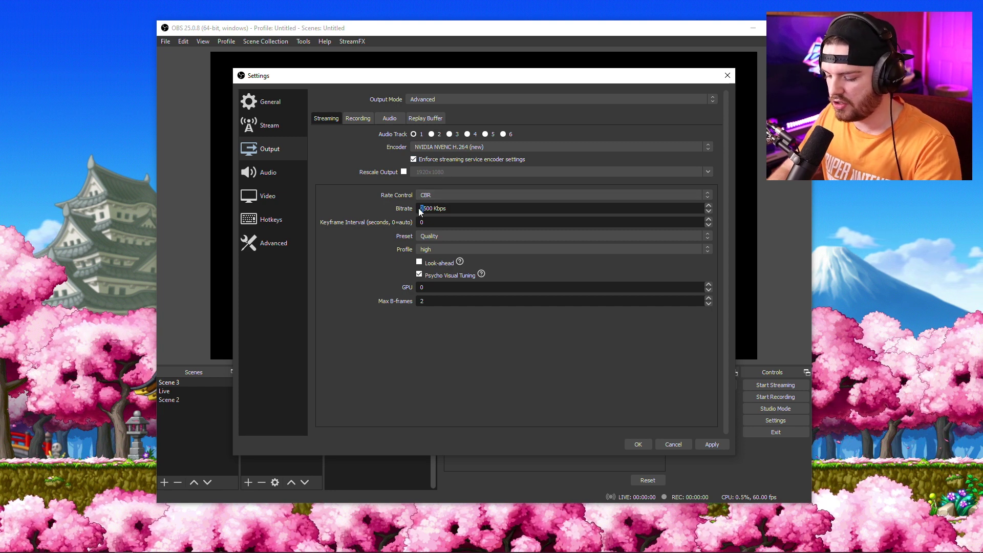
type("6")
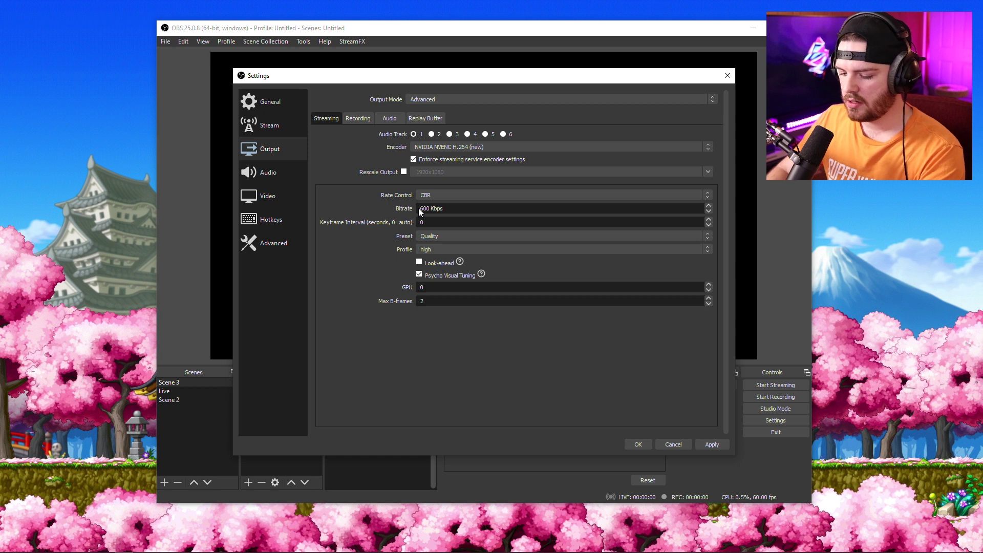
type("0")
double_click(440, 221)
type("2")
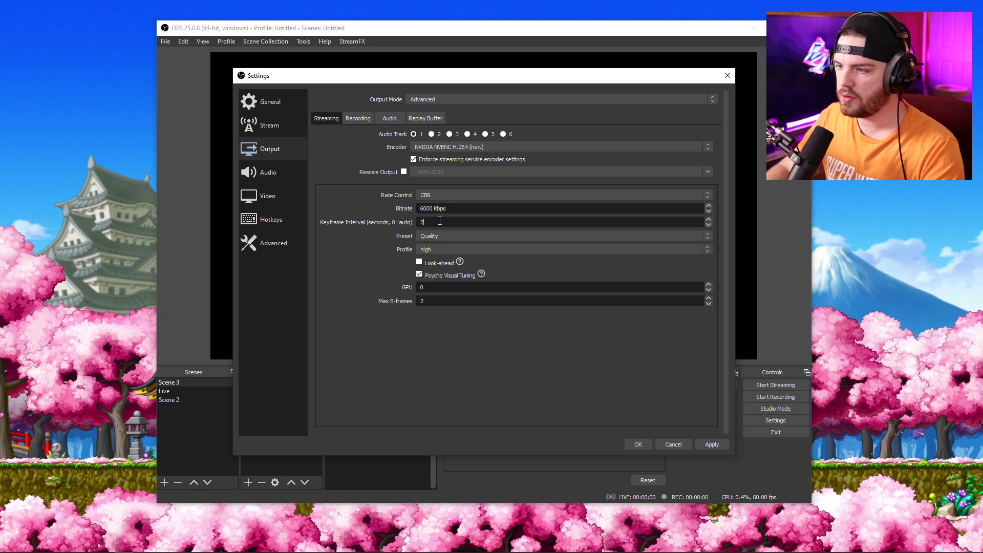
left_click(710, 235)
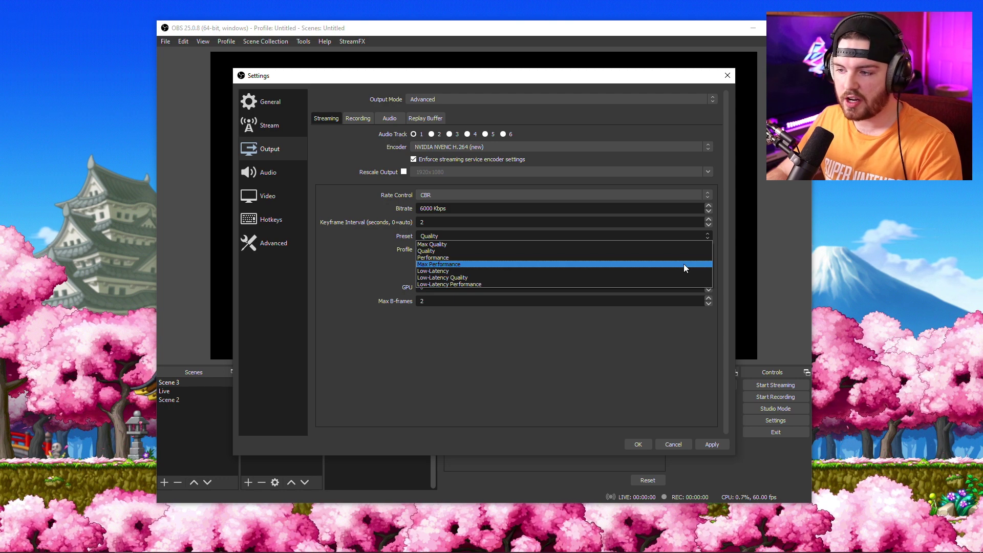
- Review the NVENC preset options, keeping Quality as the preset and high as the profile
left_click(683, 251)
left_click(708, 237)
left_click(708, 238)
left_click(711, 237)
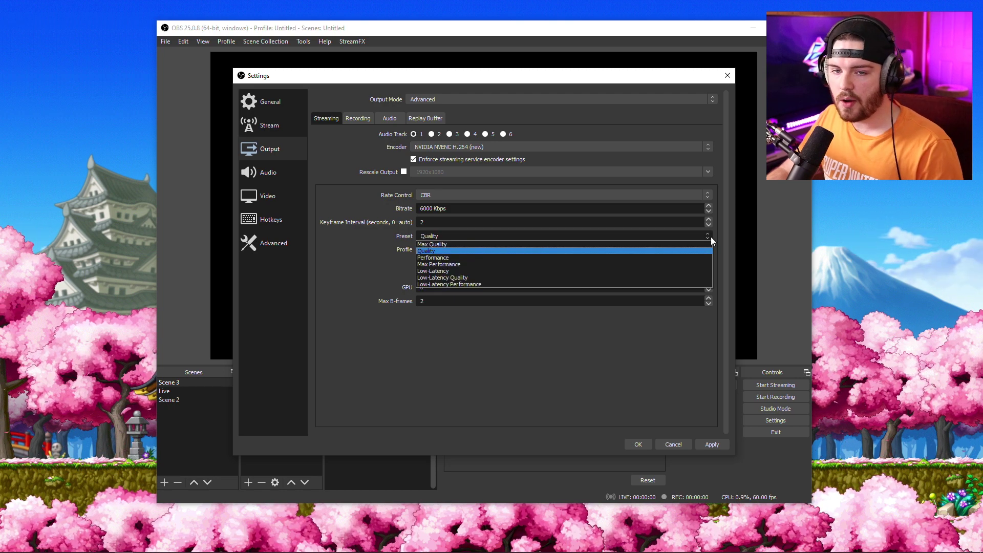
left_click(483, 251)
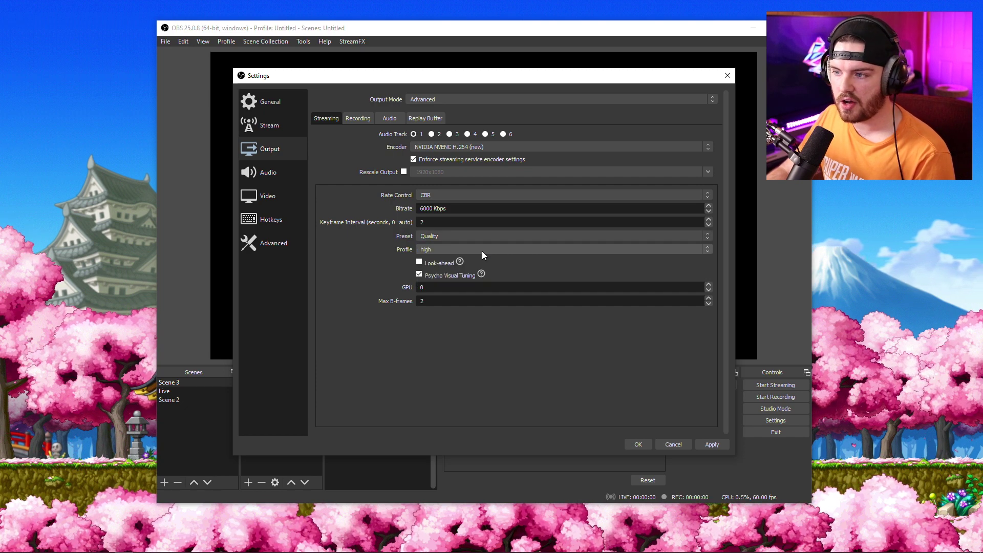
left_click(461, 253)
left_click(461, 253)
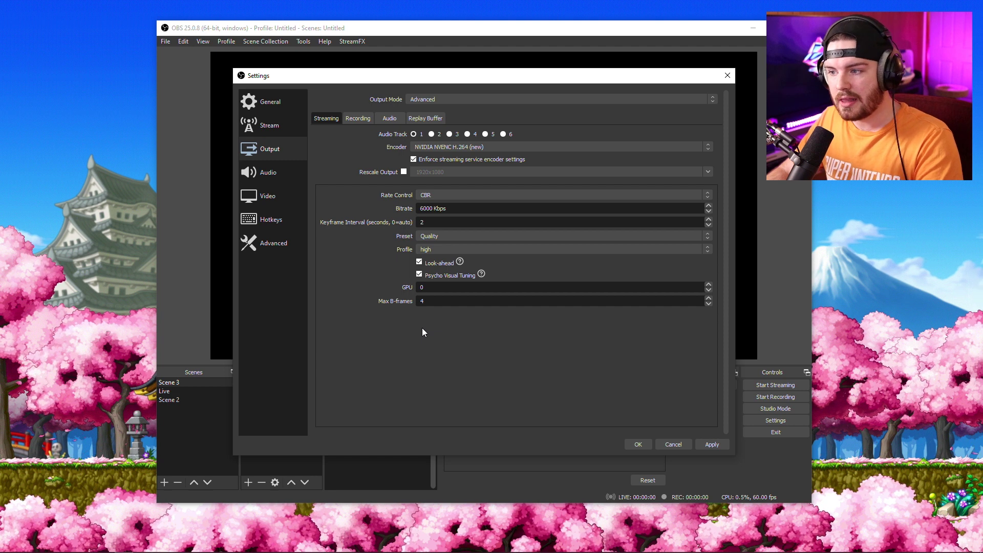
left_click(710, 236)
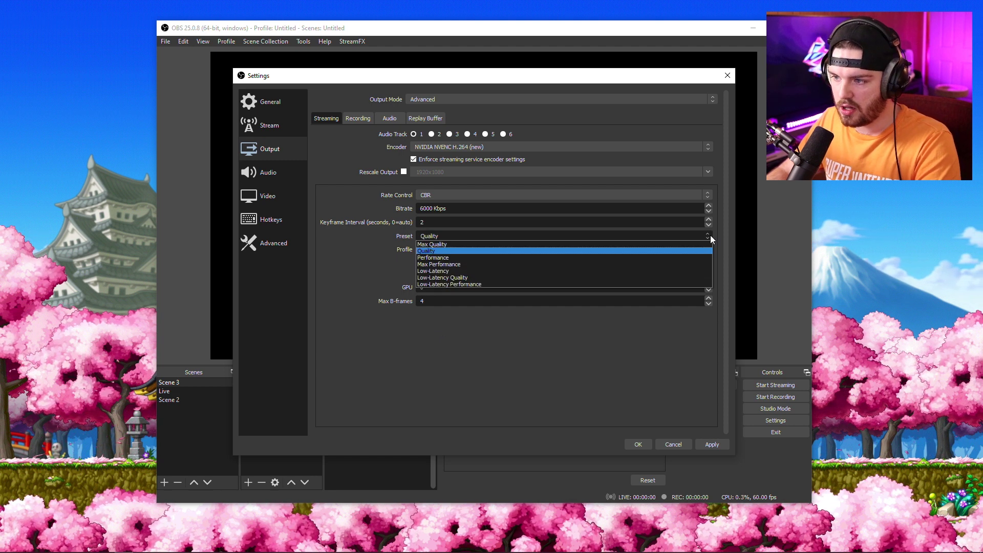
left_click(711, 237)
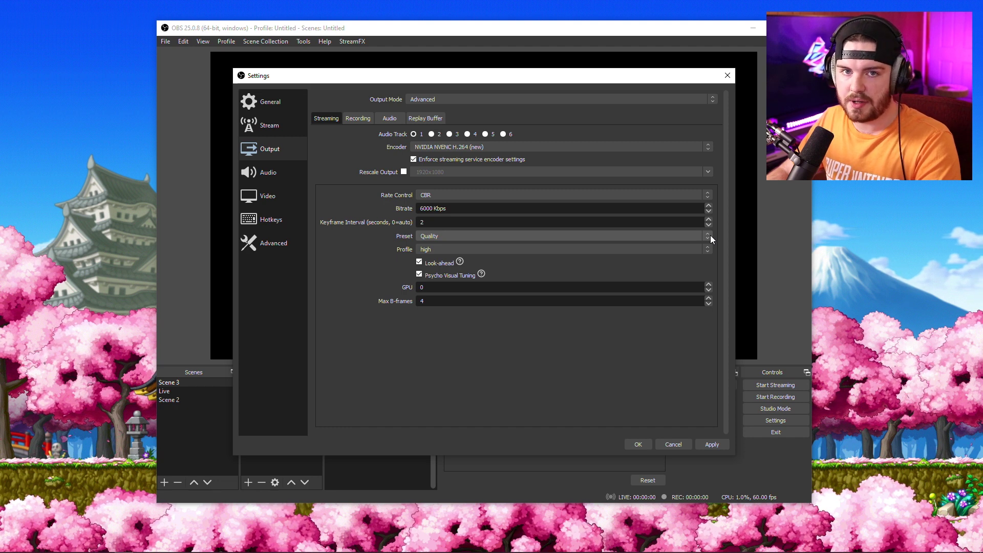
left_click(711, 236)
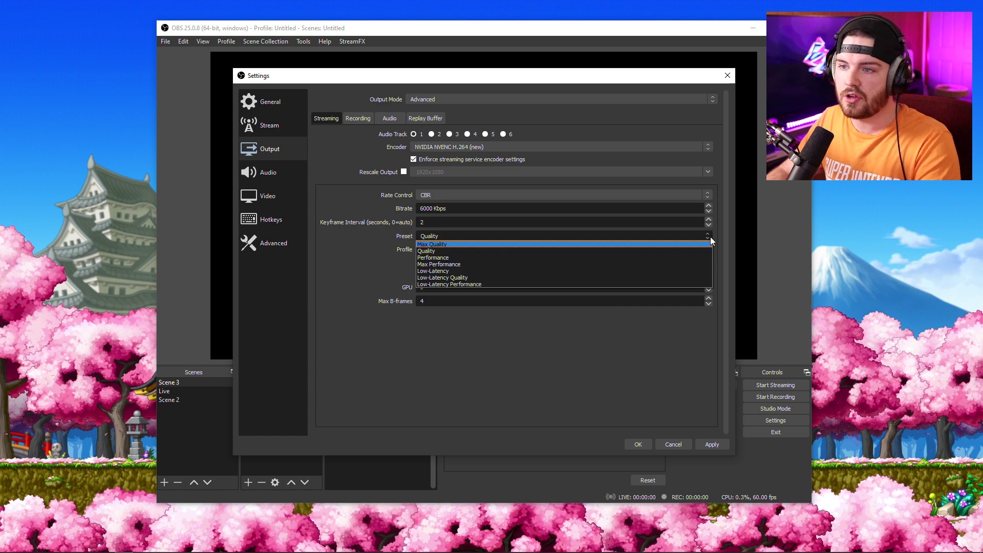
left_click(710, 236)
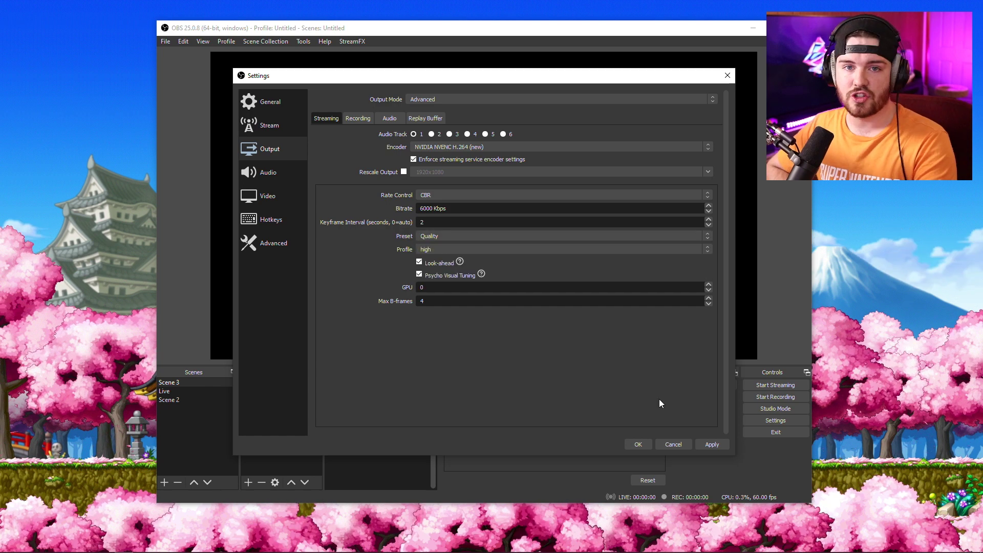